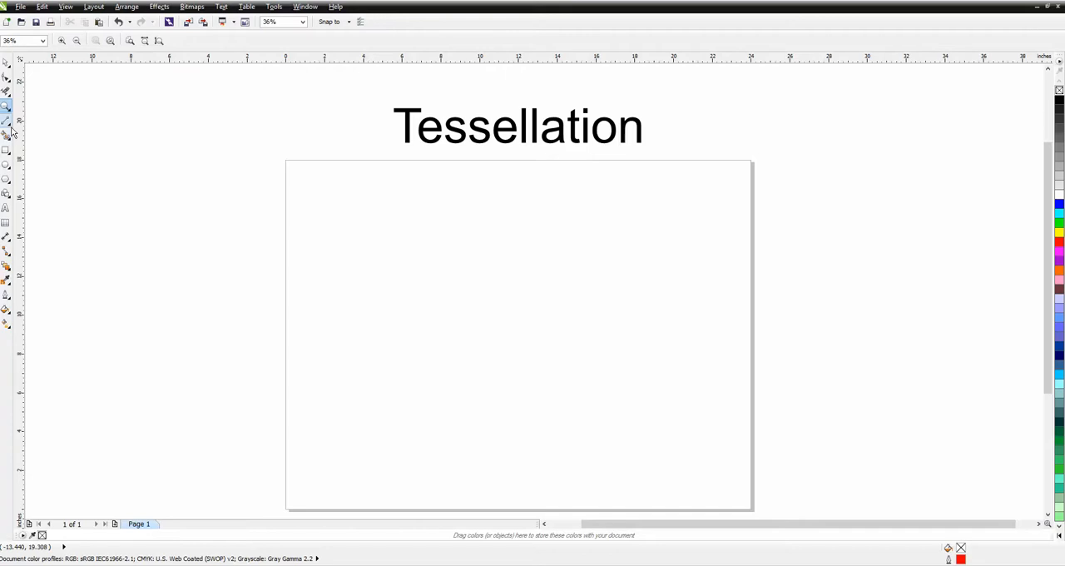
{"action": "left_click", "coordinate": [7, 194]}
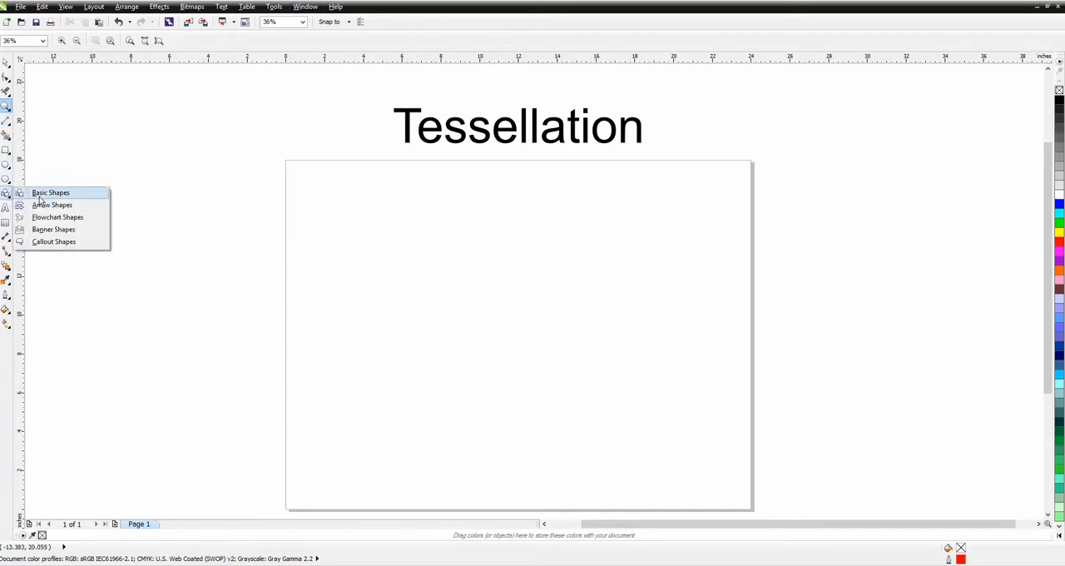
{"action": "left_click", "coordinate": [44, 194]}
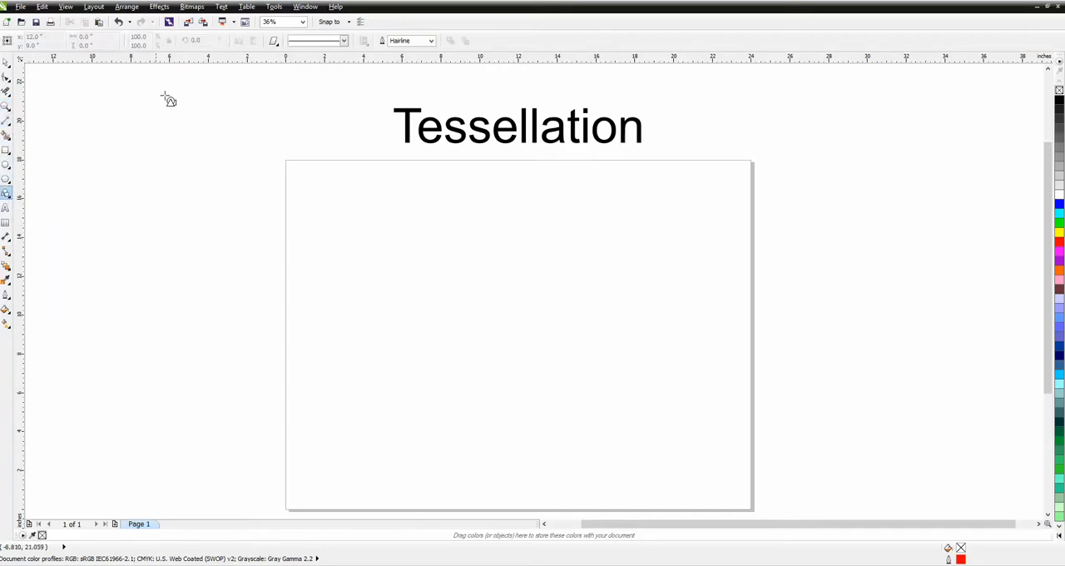
{"action": "left_click", "coordinate": [275, 42]}
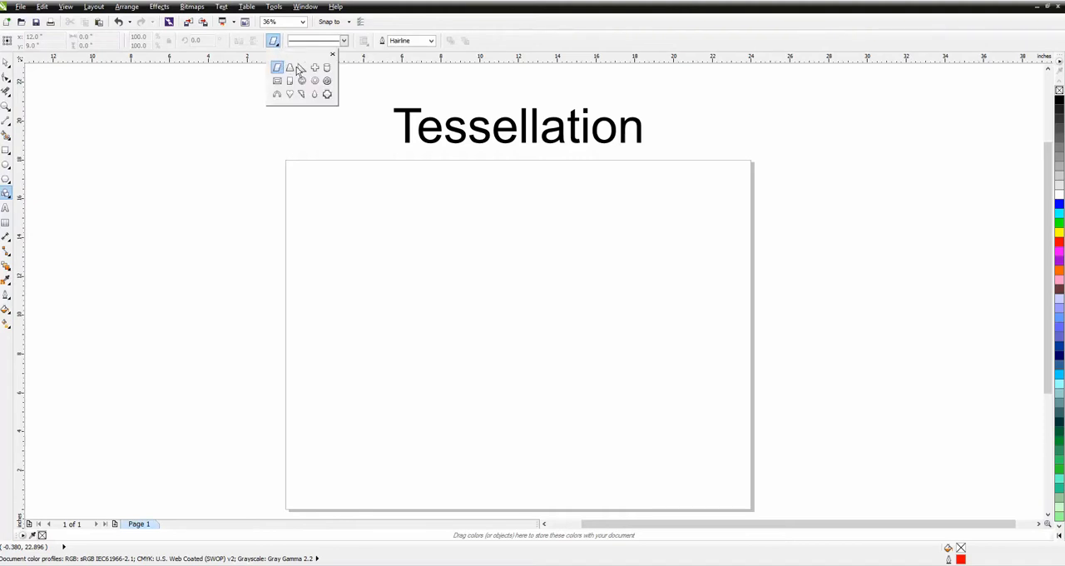
{"action": "left_click", "coordinate": [302, 72]}
{"action": "left_click_drag", "start_coordinate": [255, 110], "coordinate": [129, 342]}
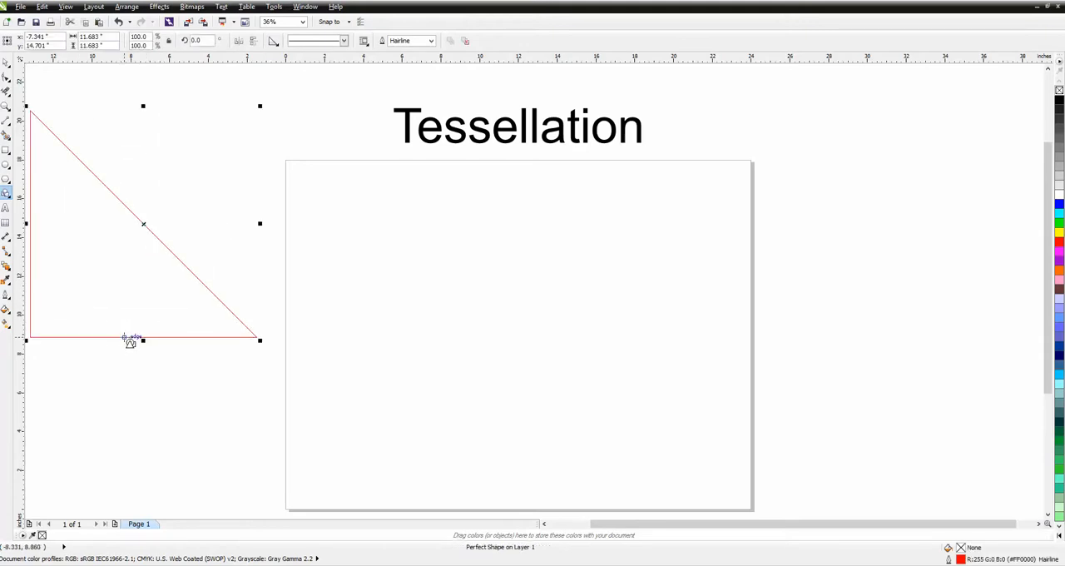
{"action": "key", "text": "Delete"}
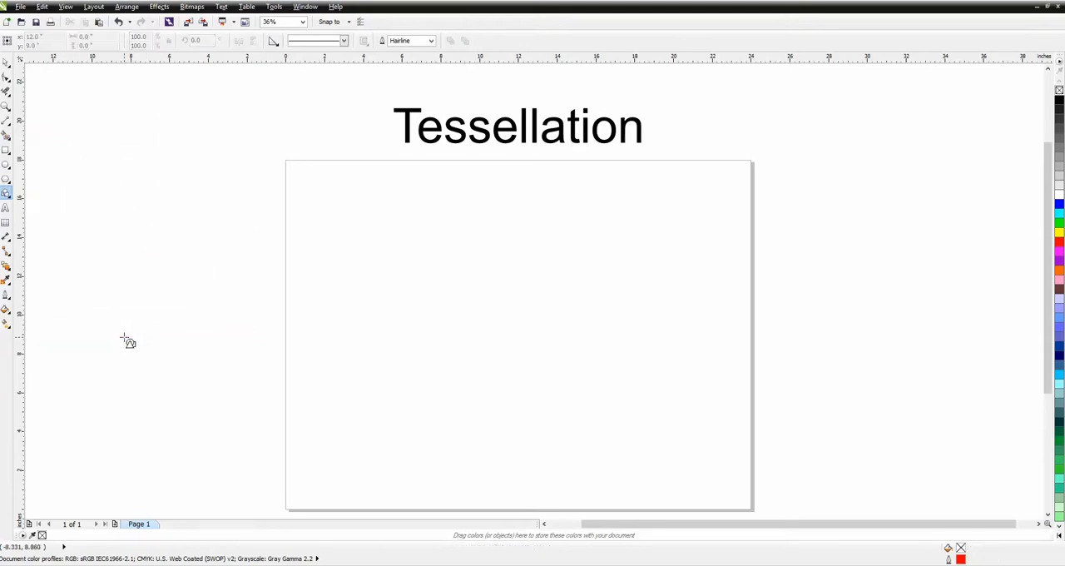
Draw a straight horizontal line about 8.6 inches long across the middle of the page
{"action": "left_click", "coordinate": [6, 121]}
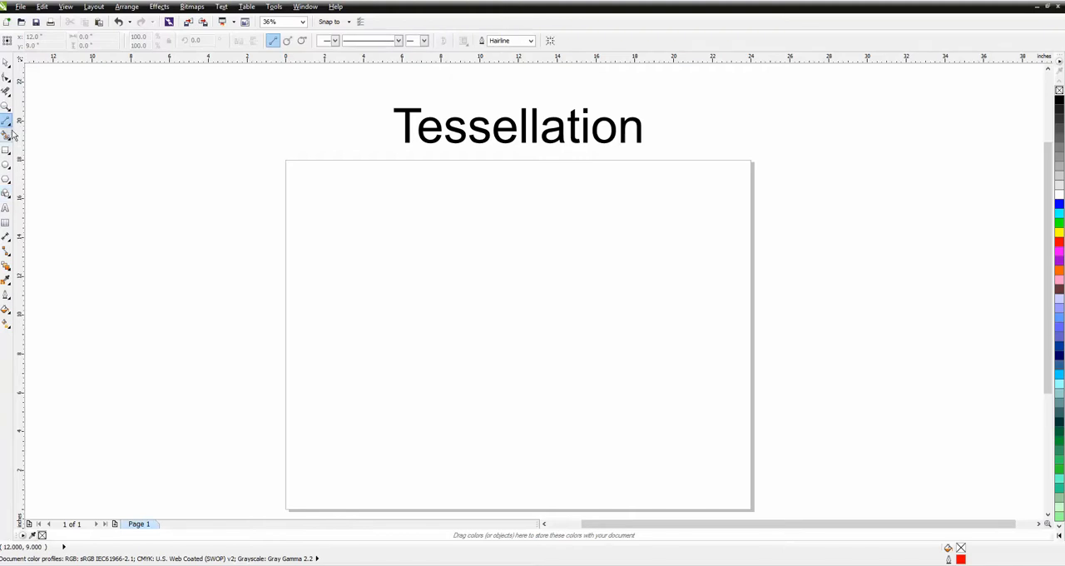
{"action": "left_click", "coordinate": [12, 131]}
{"action": "left_click", "coordinate": [42, 131]}
{"action": "left_click_drag", "start_coordinate": [425, 334], "coordinate": [593, 335]}
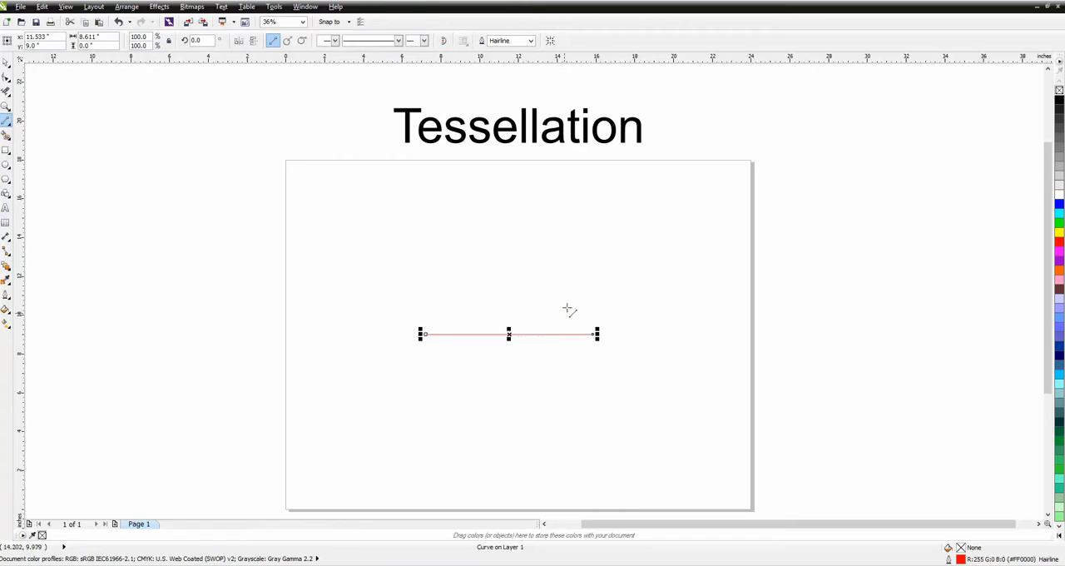
{"action": "left_click_drag", "start_coordinate": [606, 257], "coordinate": [479, 352]}
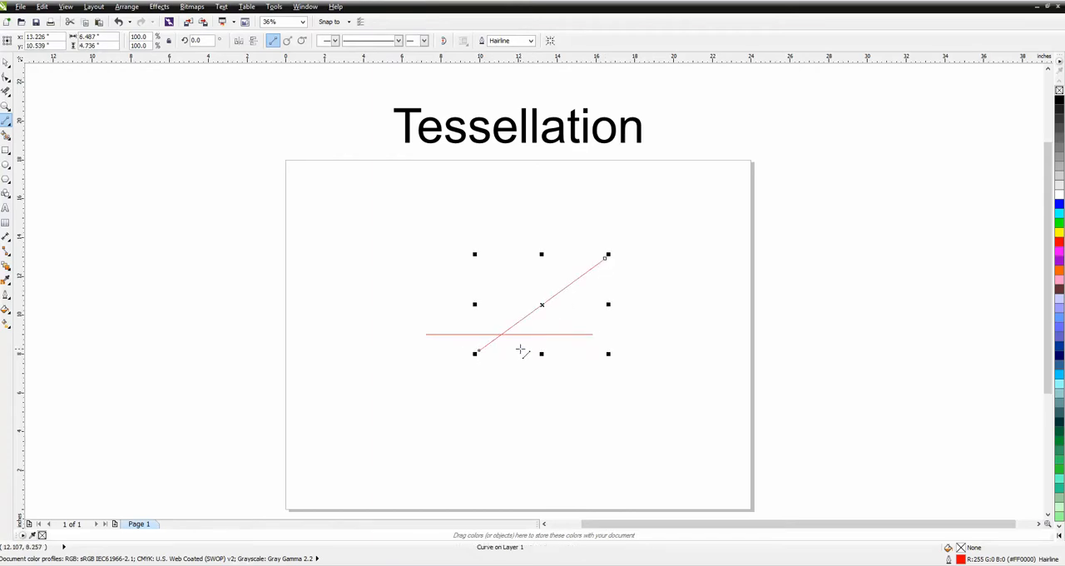
{"action": "key", "text": "Delete"}
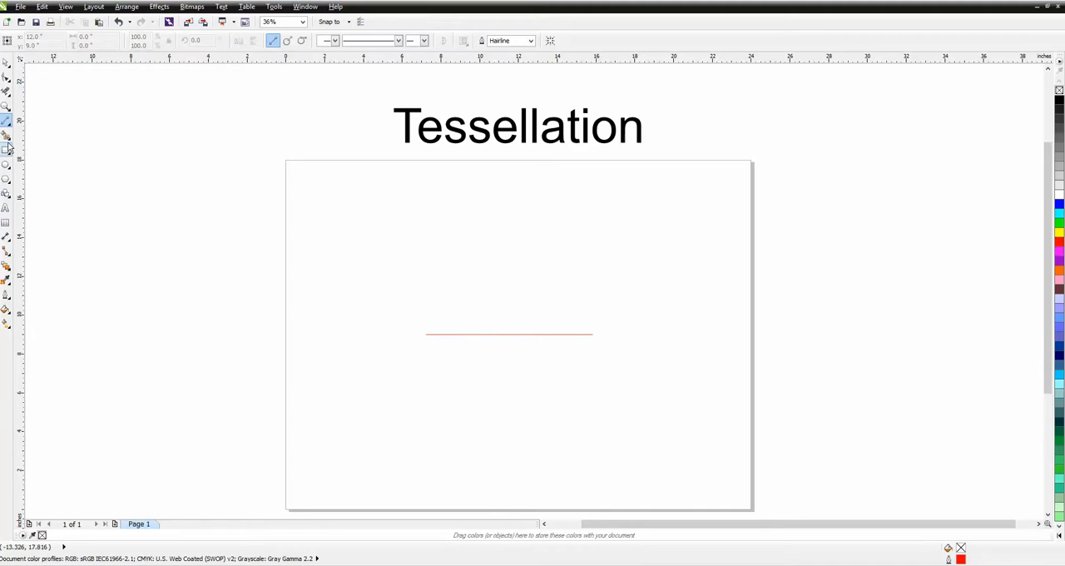
Set the horizontal line's length to 7 inches and its X position to 12 inches
{"action": "left_click", "coordinate": [6, 62]}
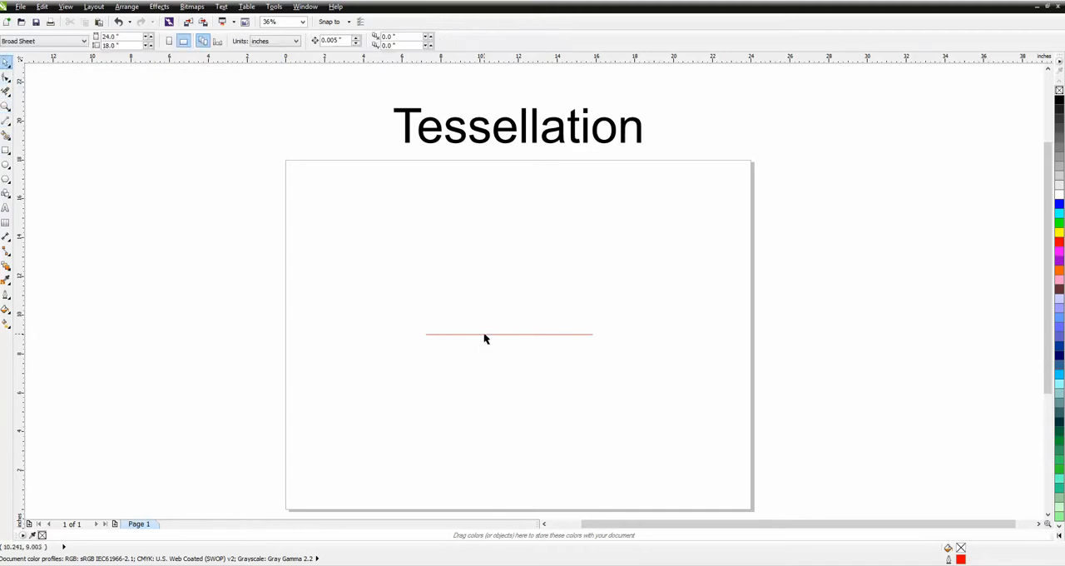
{"action": "left_click", "coordinate": [485, 334]}
{"action": "left_click_drag", "start_coordinate": [113, 37], "coordinate": [62, 38]}
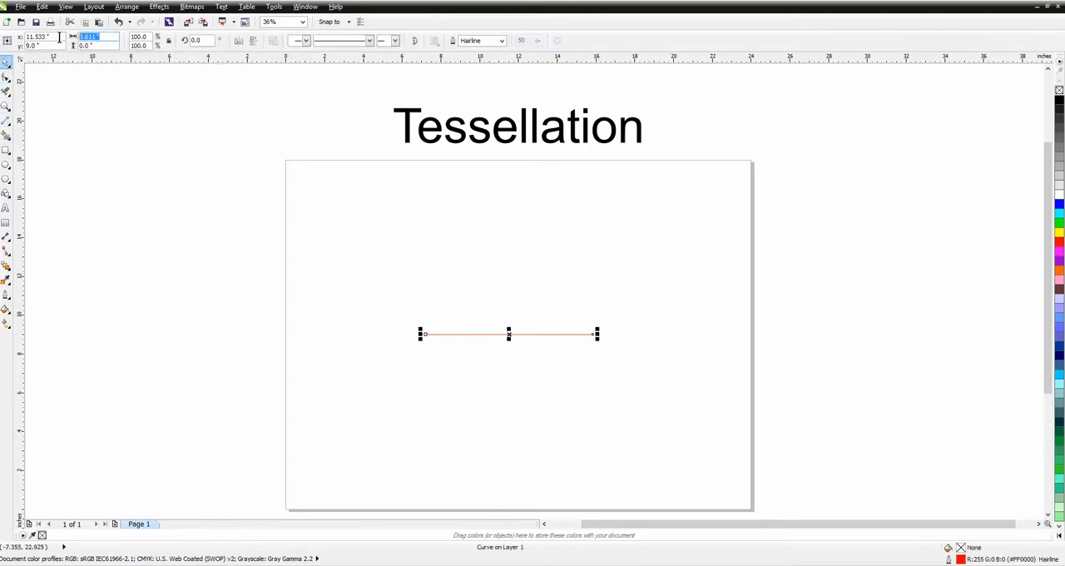
{"action": "type", "text": "7"}
{"action": "key", "text": "Return"}
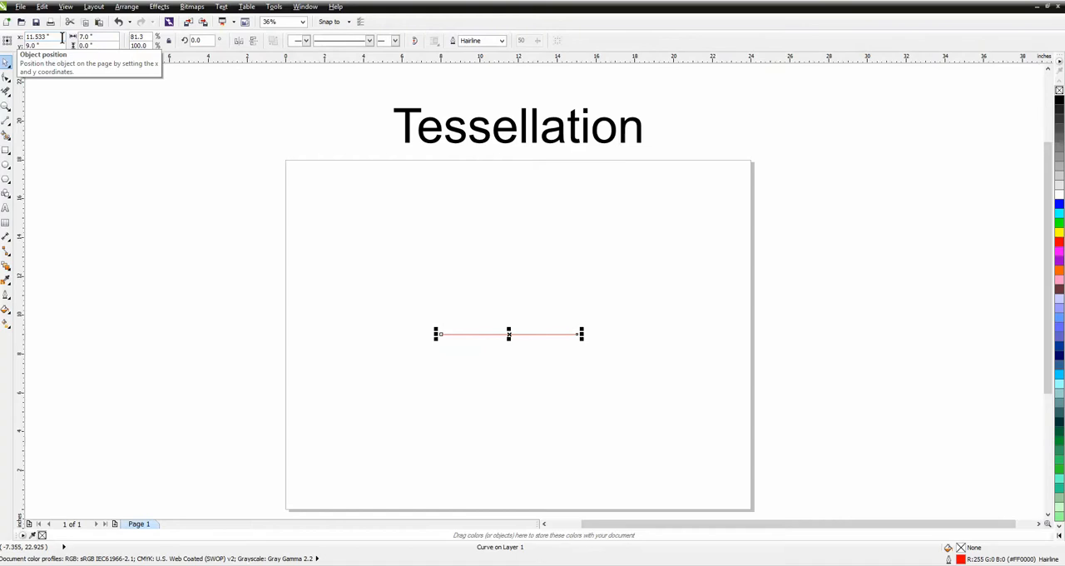
{"action": "type", "text": "12"}
{"action": "key", "text": "Return"}
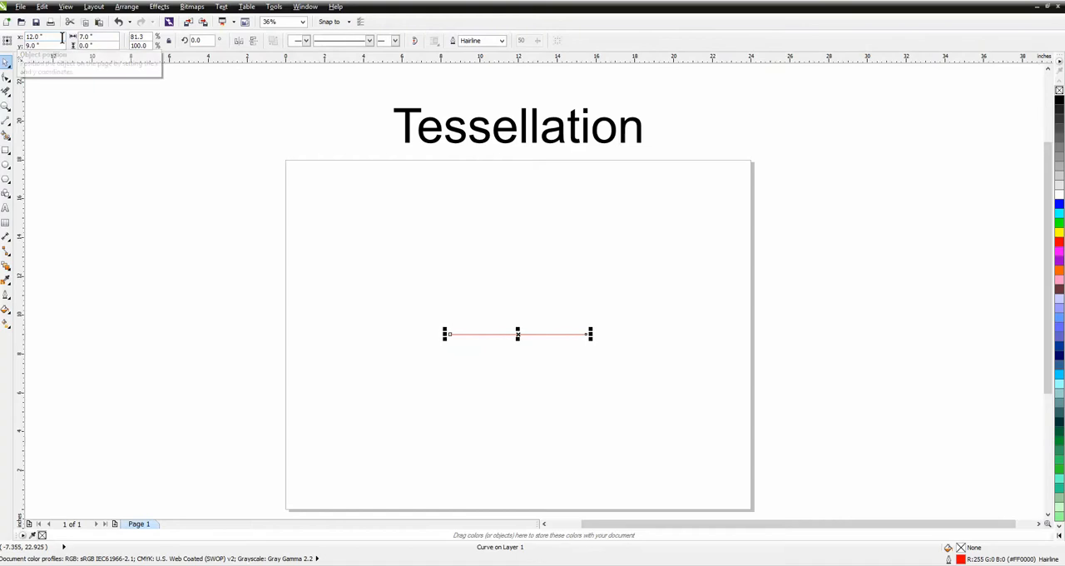
Create a copy of the horizontal line rotated 60° about its left endpoint
{"action": "left_click", "coordinate": [5, 106]}
{"action": "left_click_drag", "start_coordinate": [409, 185], "coordinate": [546, 368]}
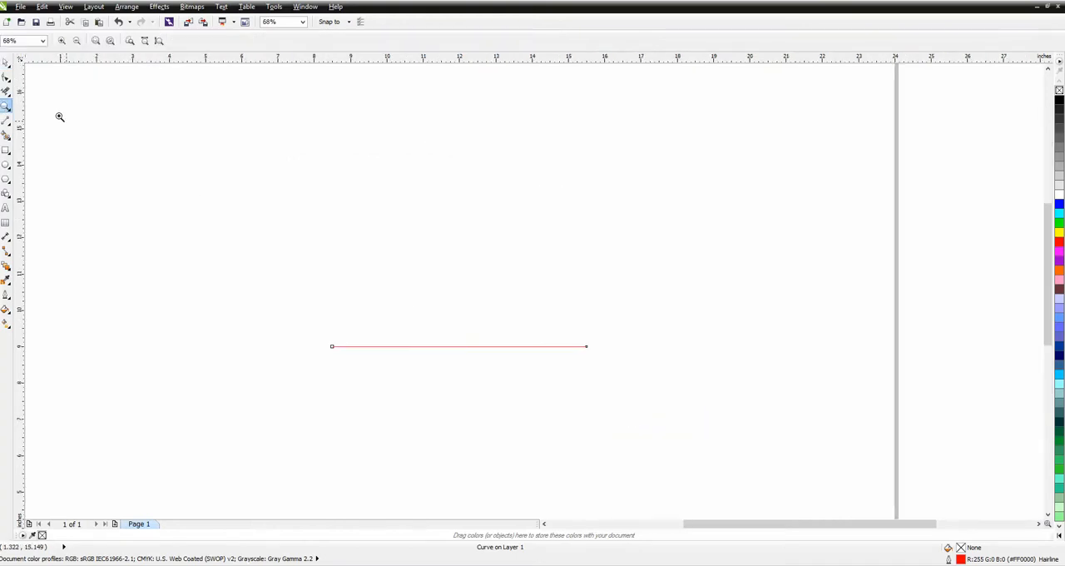
{"action": "left_click", "coordinate": [5, 62]}
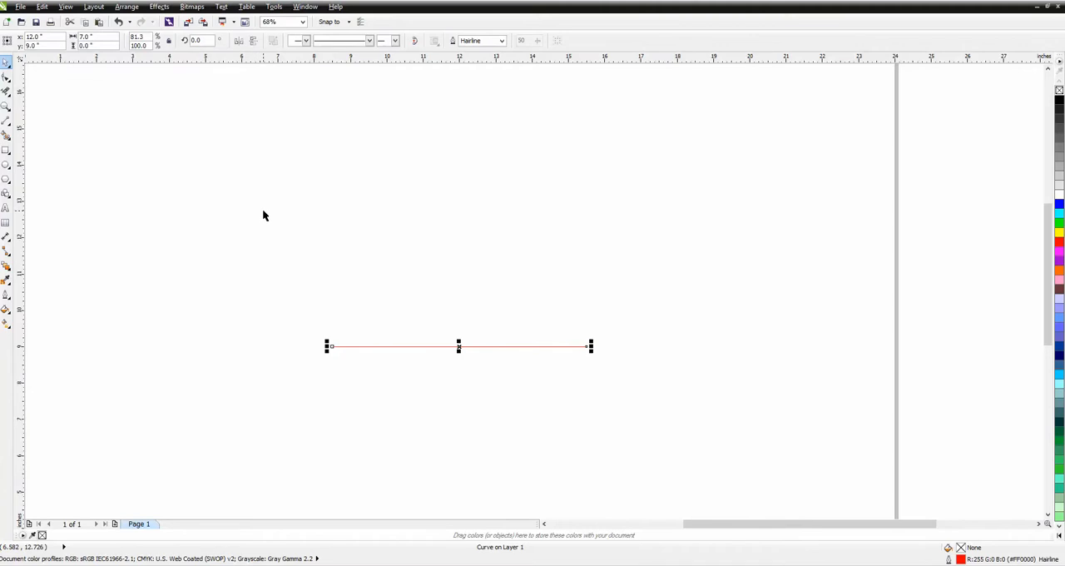
{"action": "left_click", "coordinate": [459, 346]}
{"action": "left_click_drag", "start_coordinate": [458, 346], "coordinate": [330, 346]}
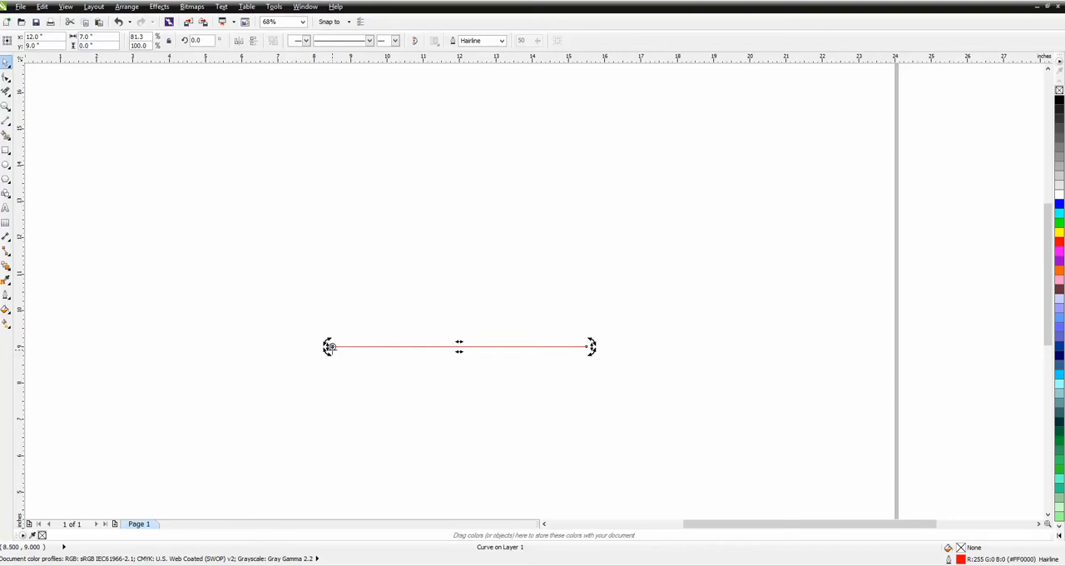
{"action": "type", "text": "60"}
{"action": "key", "text": "Return"}
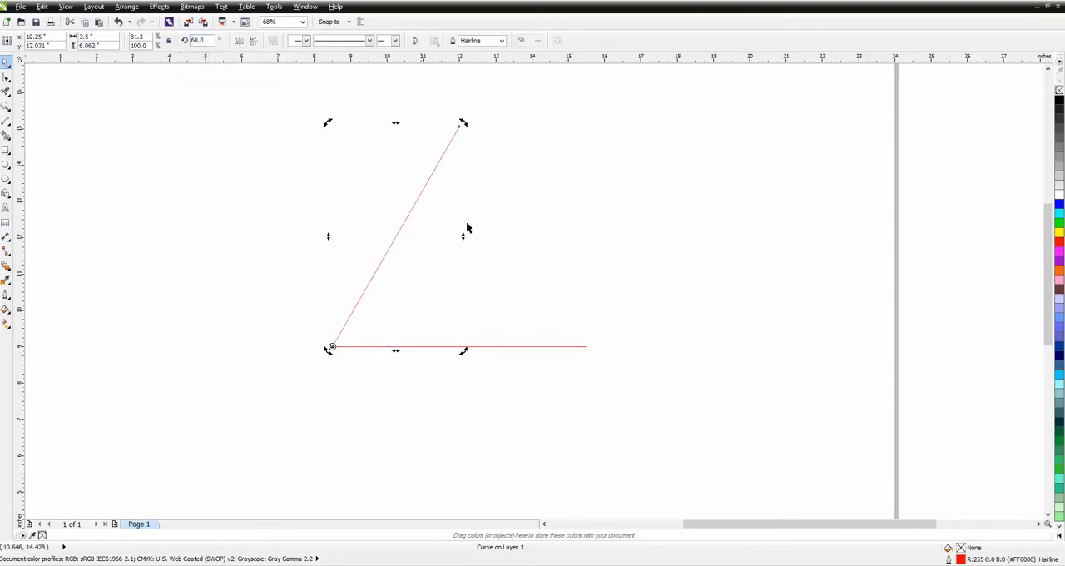
Create a copy of the horizontal base line rotated to 300° about its right endpoint, closing the triangle
{"action": "left_click", "coordinate": [538, 351]}
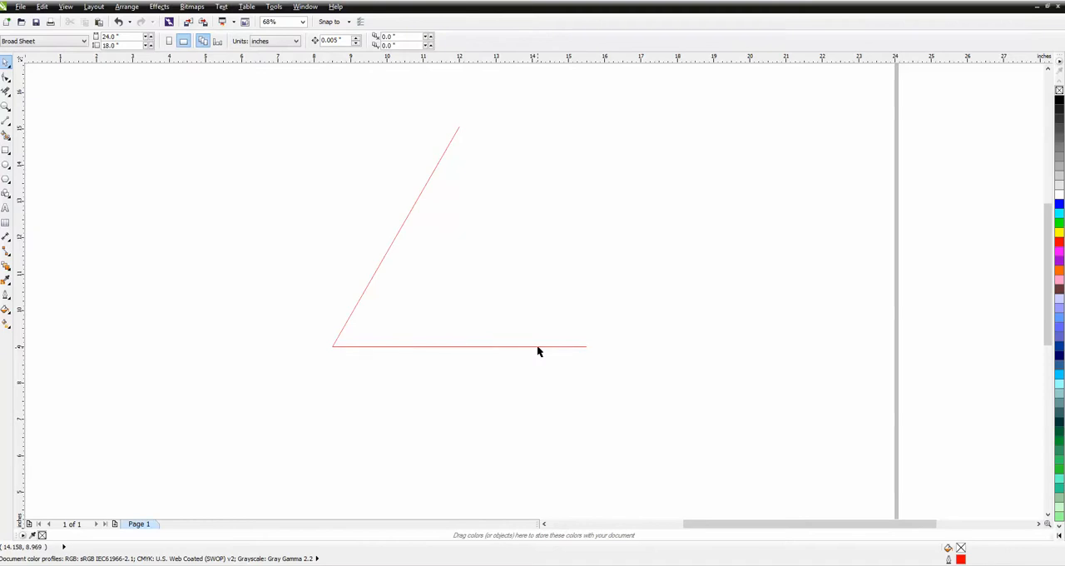
{"action": "left_click", "coordinate": [538, 347]}
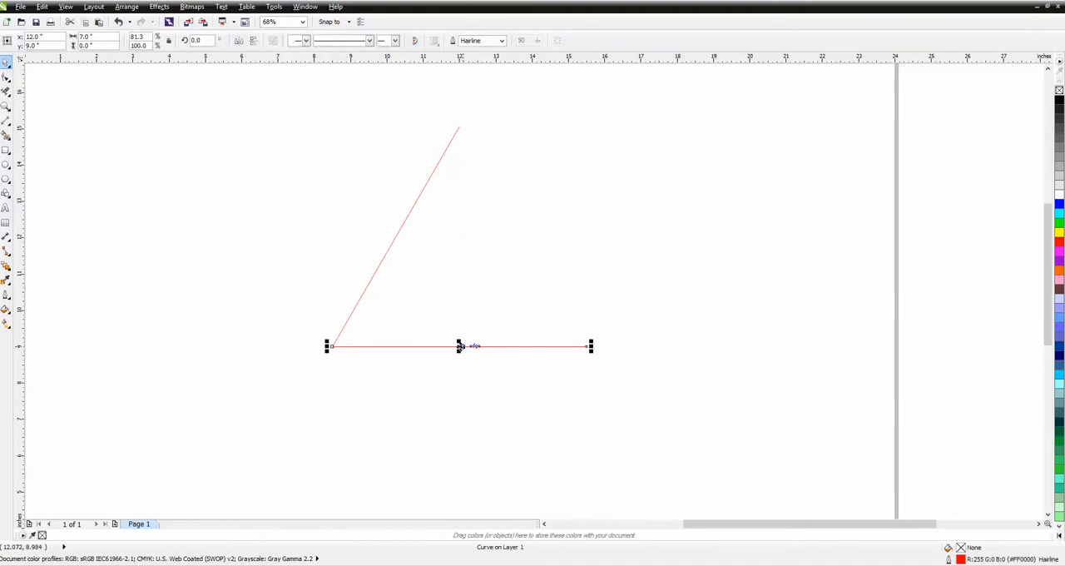
{"action": "left_click", "coordinate": [464, 348]}
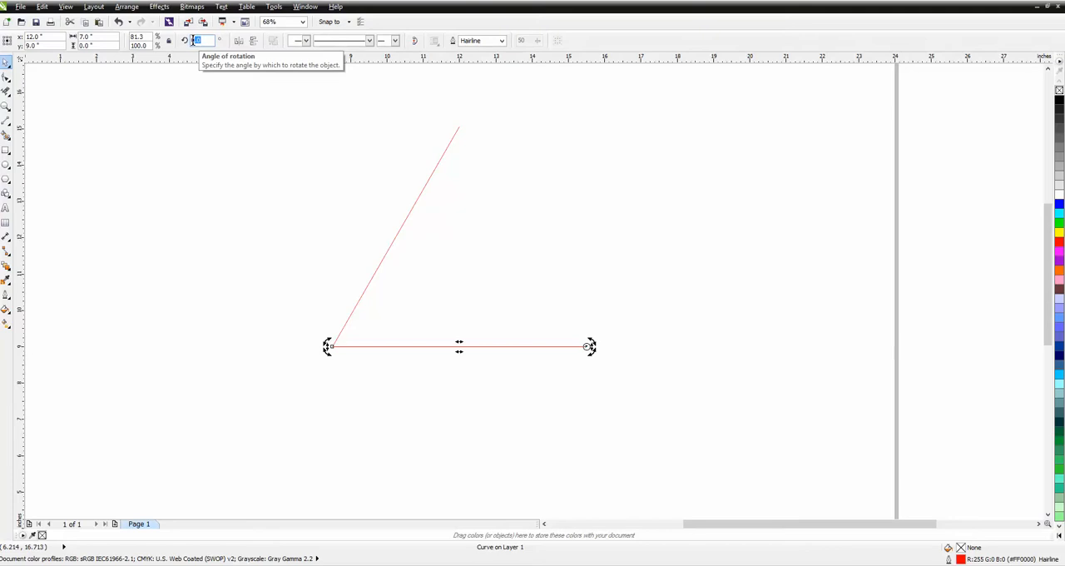
{"action": "key", "text": "Return"}
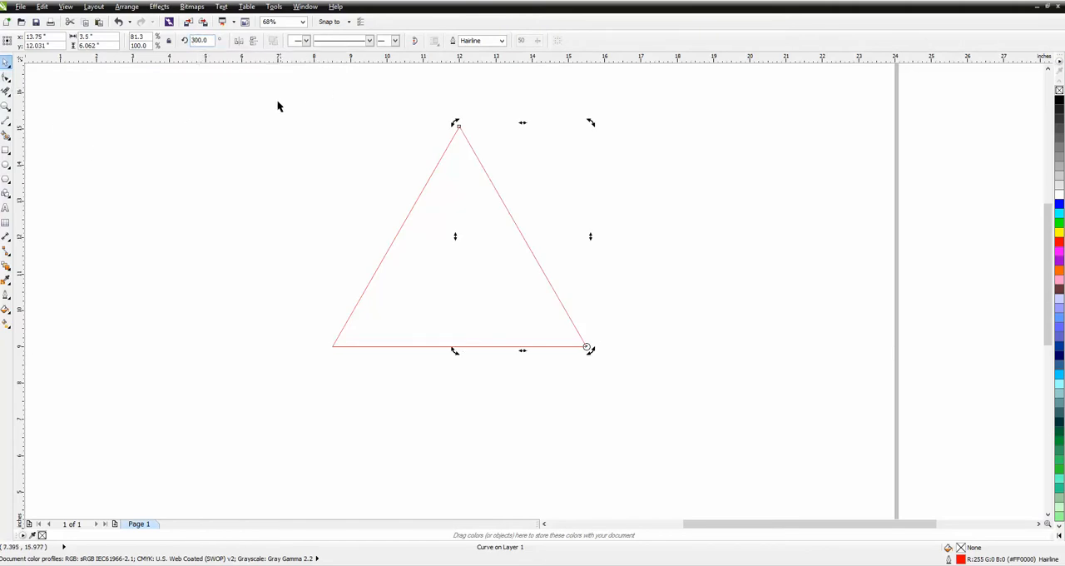
Add two nodes to the triangle's left side and move the lower one outward and the upper one inward, forming a zigzag
{"action": "left_click_drag", "start_coordinate": [278, 104], "coordinate": [641, 426]}
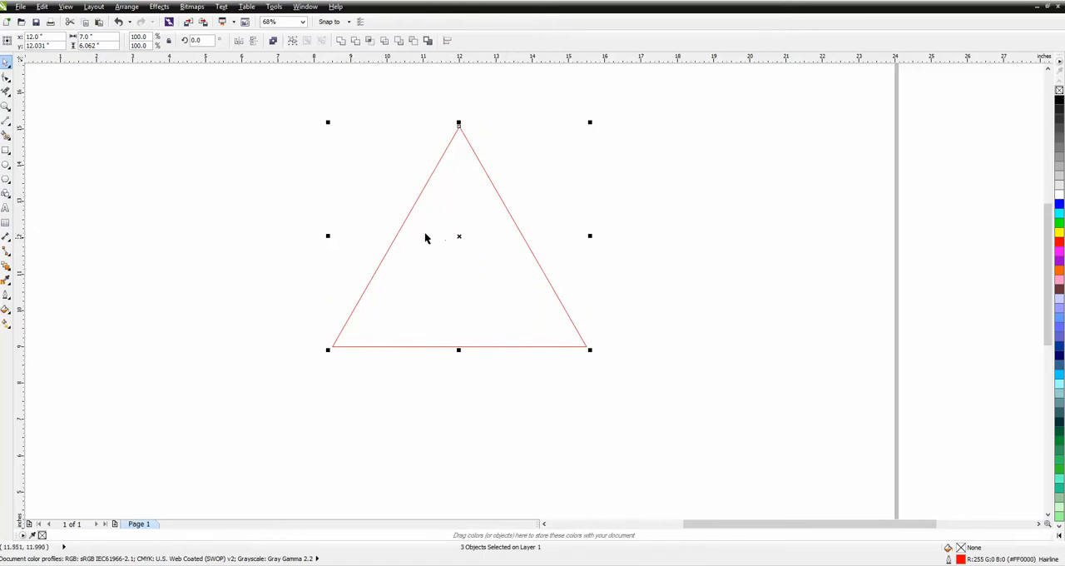
{"action": "left_click", "coordinate": [5, 77]}
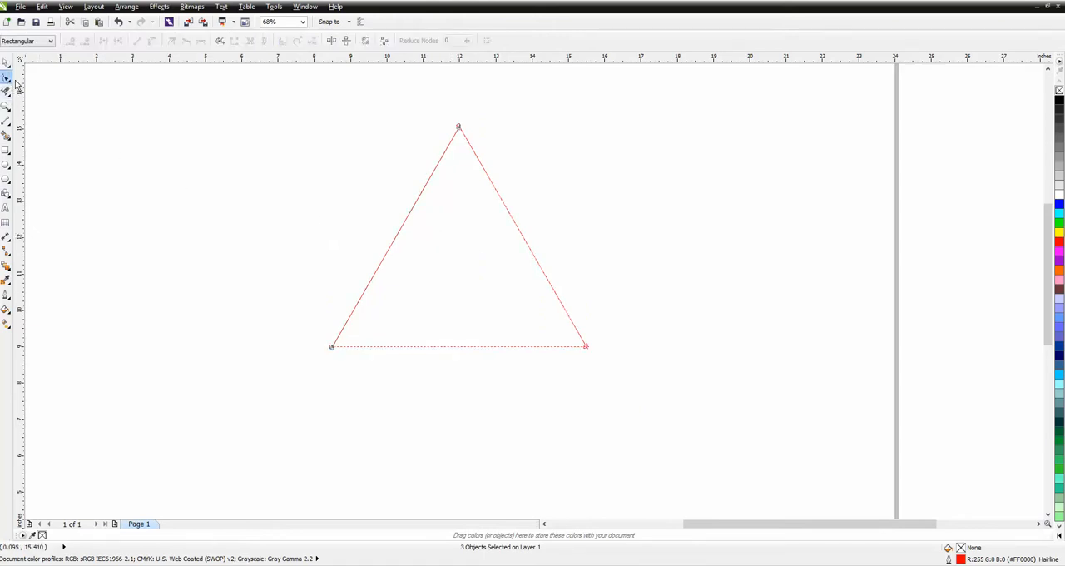
{"action": "right_click", "coordinate": [419, 197]}
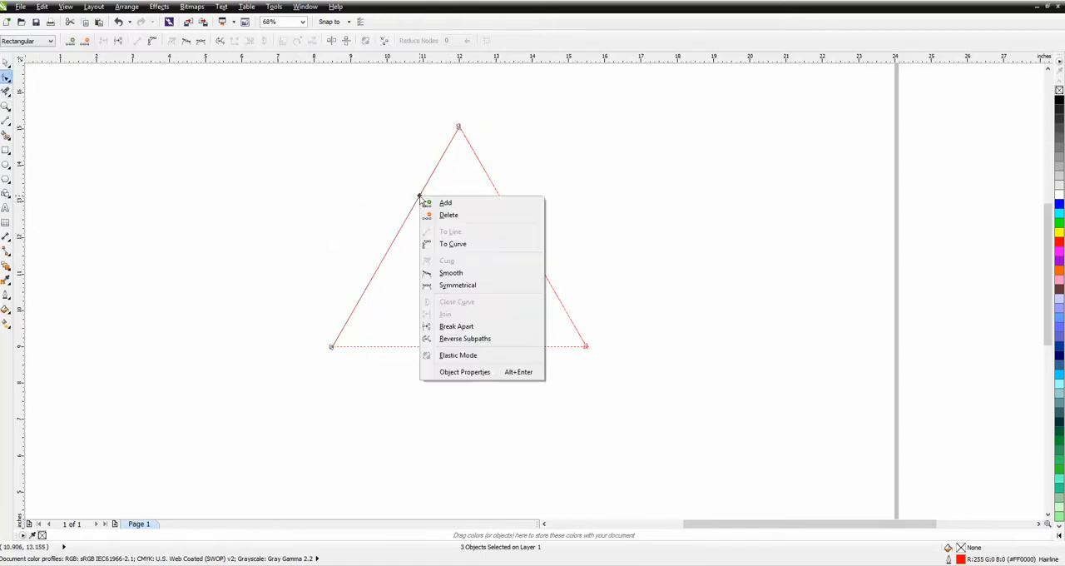
{"action": "left_click", "coordinate": [443, 203]}
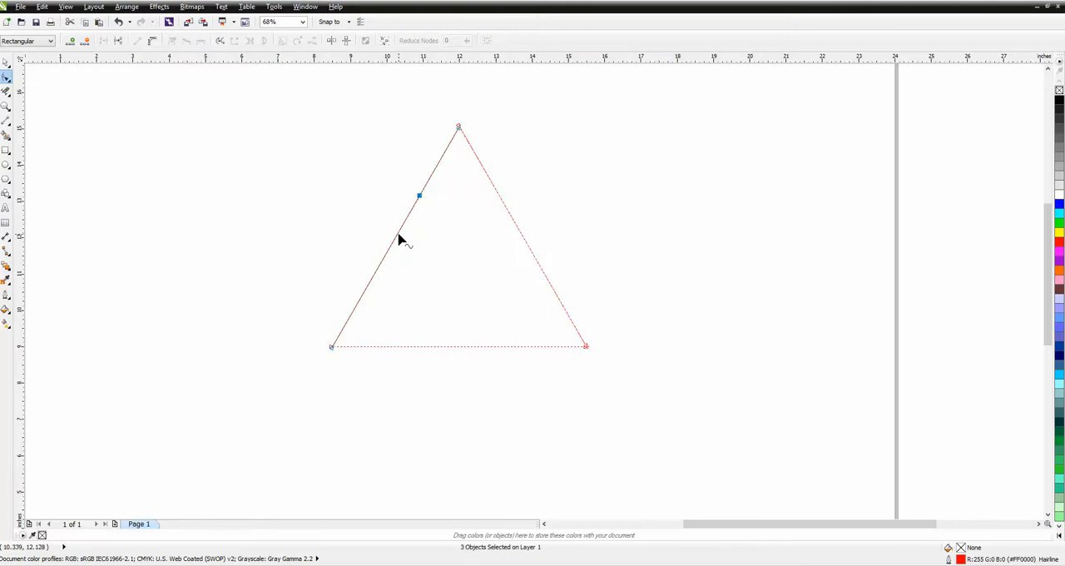
{"action": "right_click", "coordinate": [399, 238]}
{"action": "left_click", "coordinate": [422, 240]}
{"action": "left_click_drag", "start_coordinate": [400, 239], "coordinate": [365, 217]}
{"action": "left_click_drag", "start_coordinate": [422, 203], "coordinate": [433, 215]}
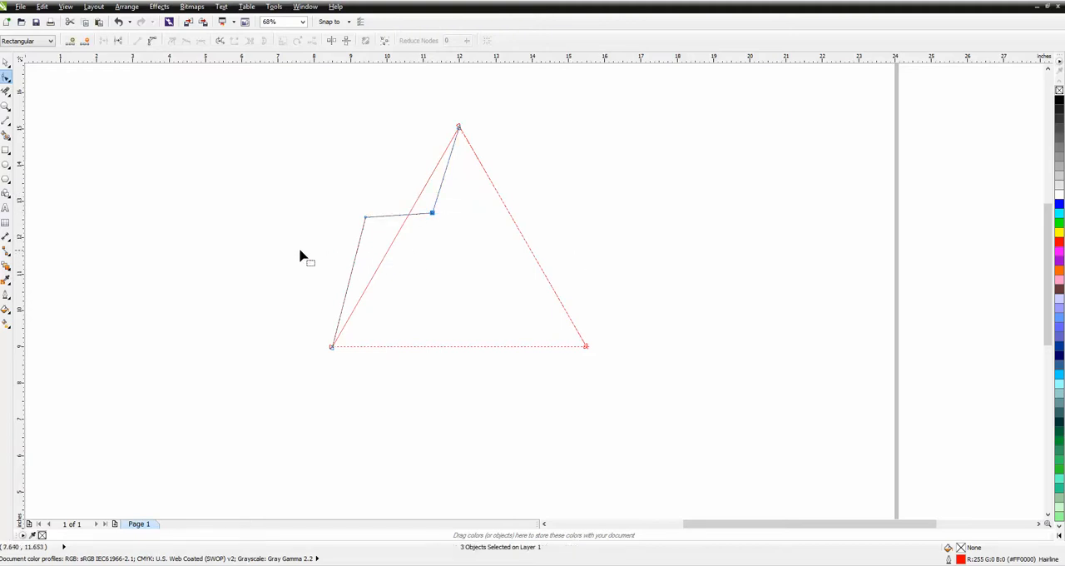
Delete the straight line remaining on the triangle's left side behind the zigzag
{"action": "left_click", "coordinate": [6, 65]}
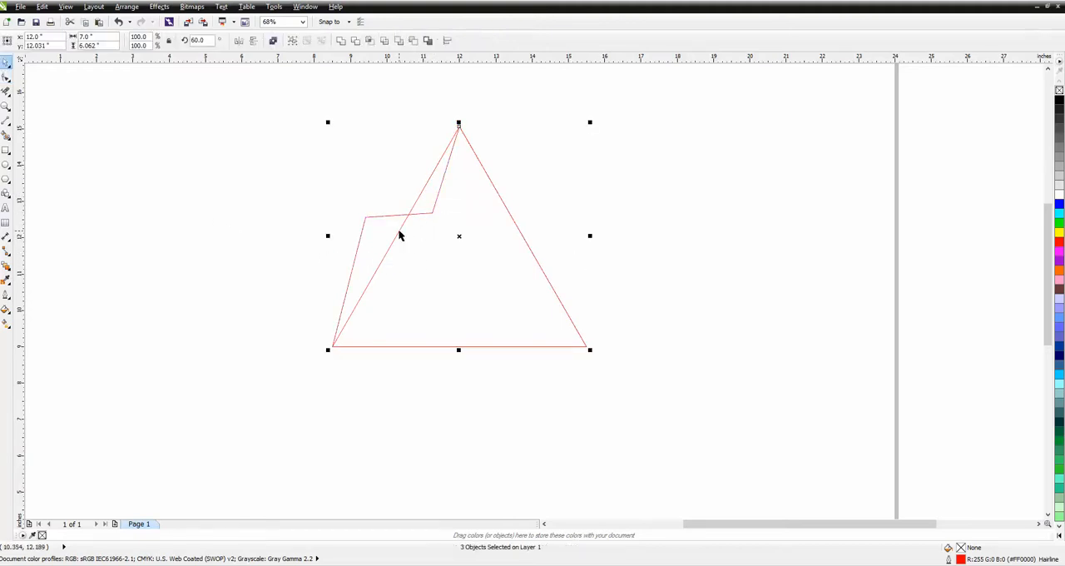
{"action": "left_click", "coordinate": [399, 233]}
{"action": "key", "text": "Delete"}
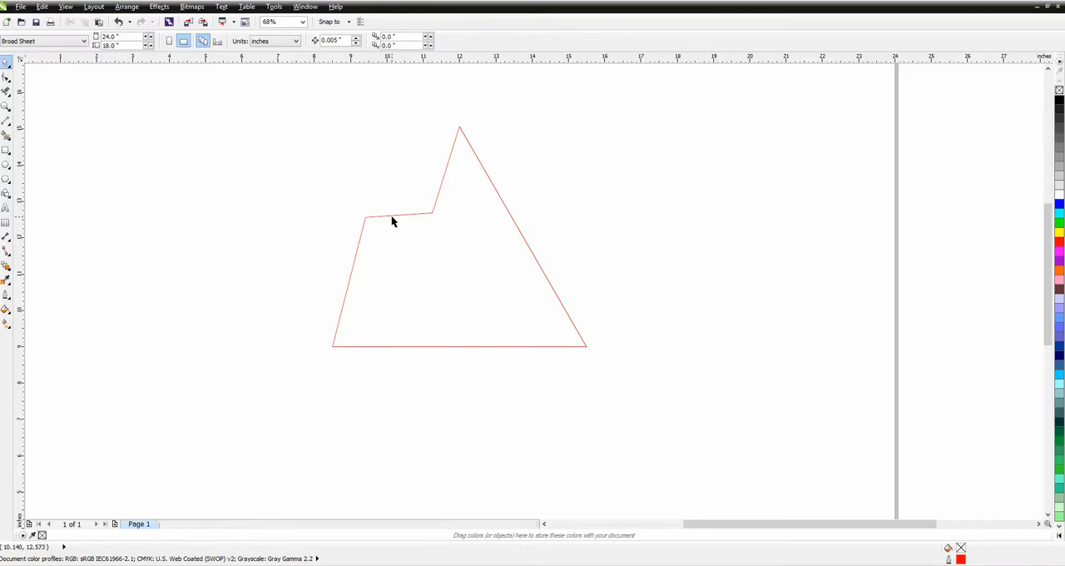
Create a copy of the zigzag left side rotated to 120° about the triangle's apex
{"action": "left_click", "coordinate": [393, 218]}
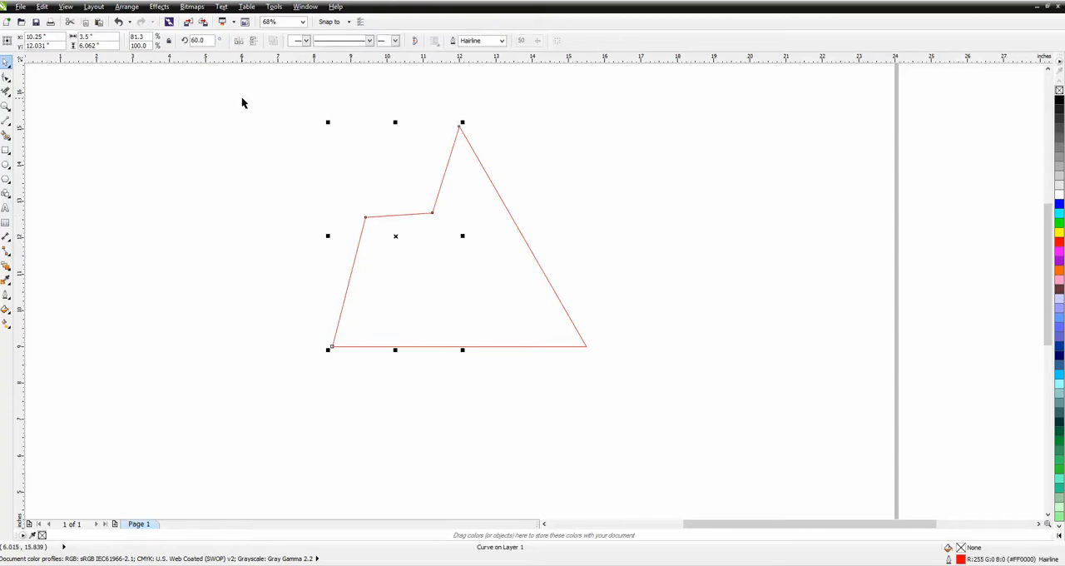
{"action": "left_click", "coordinate": [396, 237]}
{"action": "mouse_move", "coordinate": [396, 236]}
{"action": "left_mouse_down"}
{"action": "mouse_move", "coordinate": [332, 346]}
{"action": "mouse_move", "coordinate": [442, 185]}
{"action": "mouse_move", "coordinate": [458, 128]}
{"action": "left_mouse_up"}
{"action": "double_click", "coordinate": [198, 40]}
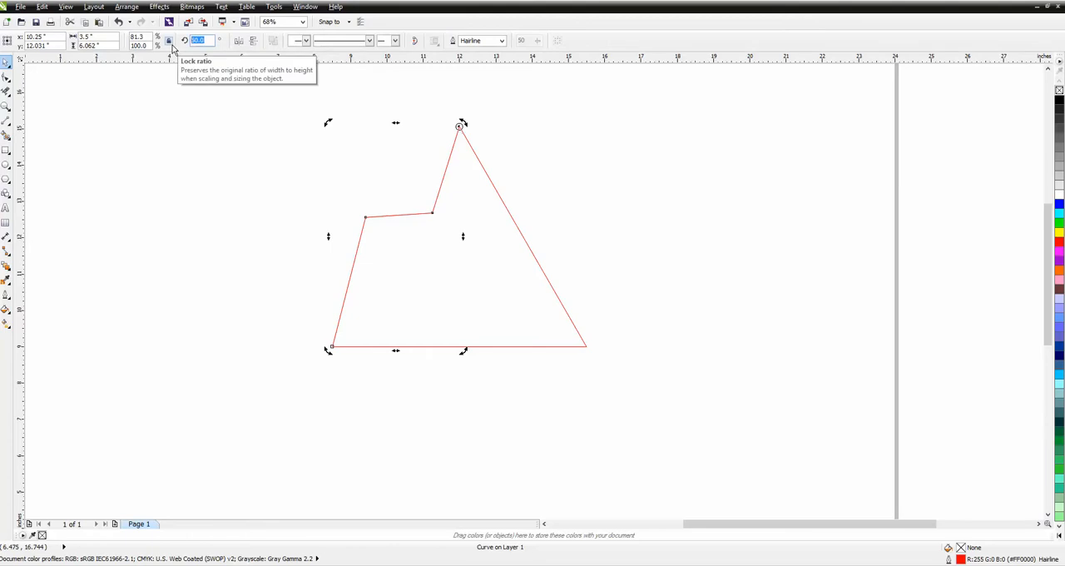
{"action": "type", "text": "120"}
{"action": "key", "text": "Return"}
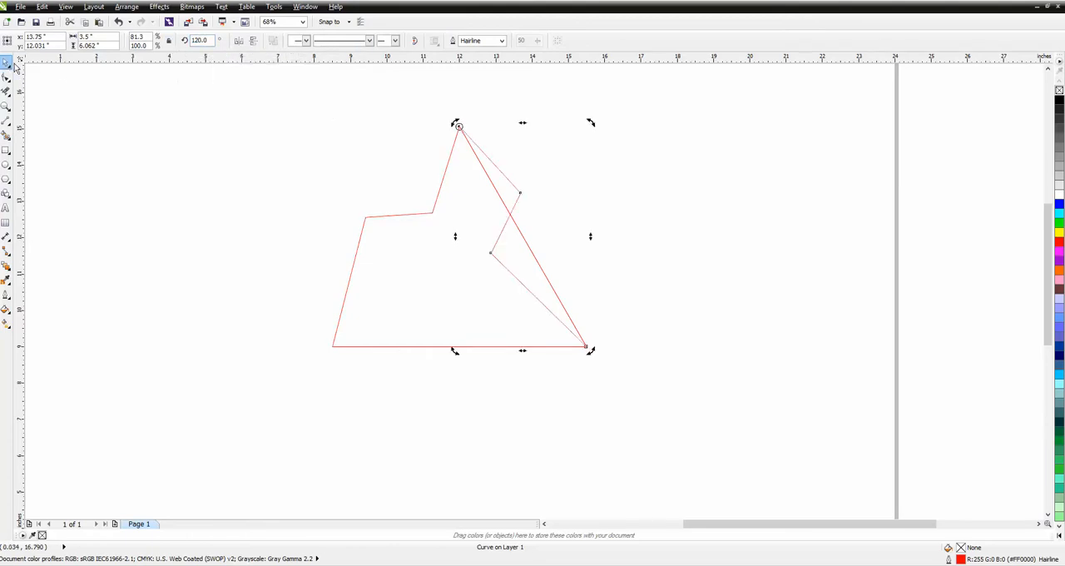
{"action": "key", "text": "Escape"}
Delete the straight right side of the triangle, keeping the zigzag copy
{"action": "left_click", "coordinate": [536, 261]}
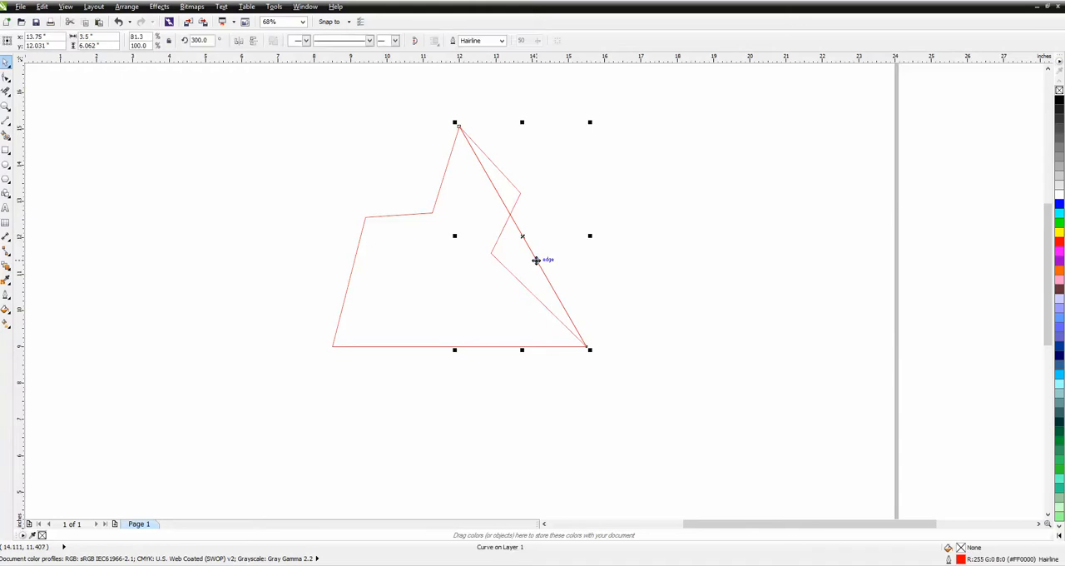
{"action": "left_click", "coordinate": [531, 264]}
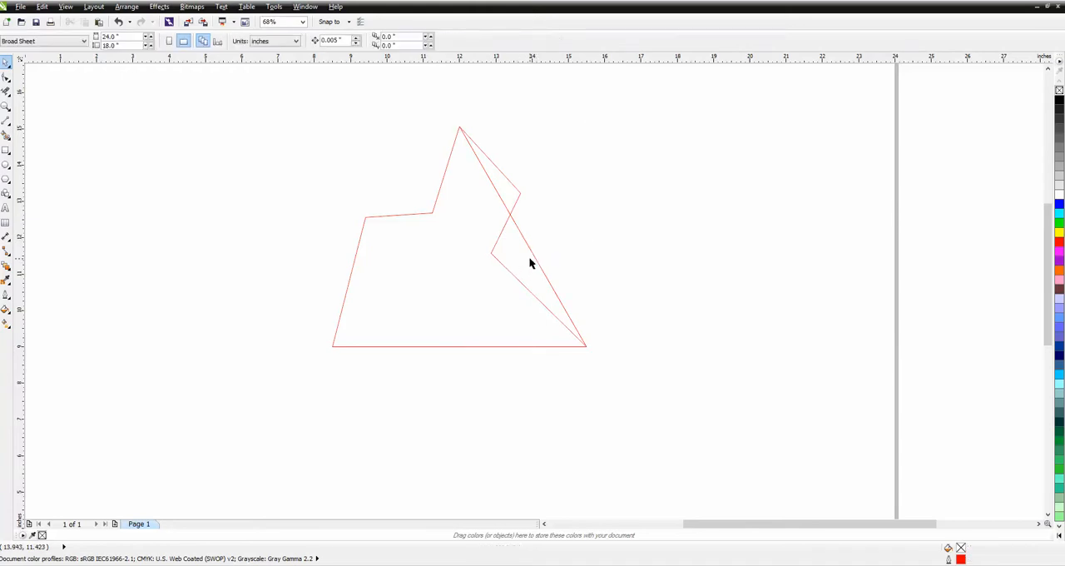
{"action": "left_click", "coordinate": [535, 262]}
{"action": "key", "text": "Delete"}
Select all four edges of the zigzag tile and move them about 6 inches down the page
{"action": "scroll", "coordinate": [328, 142], "scroll_direction": "down", "scroll_amount": 2}
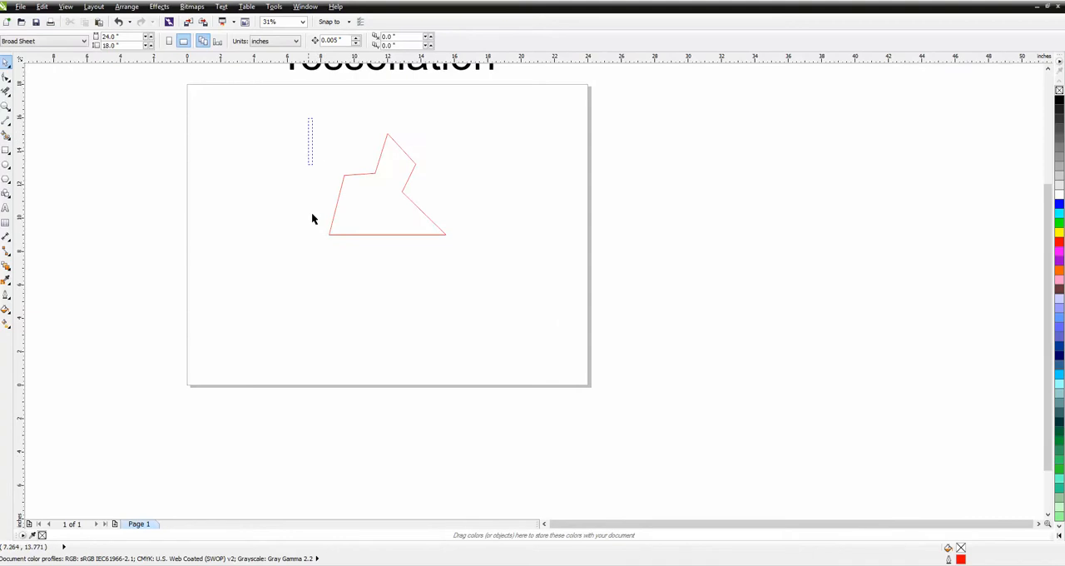
{"action": "left_click_drag", "start_coordinate": [312, 218], "coordinate": [488, 297]}
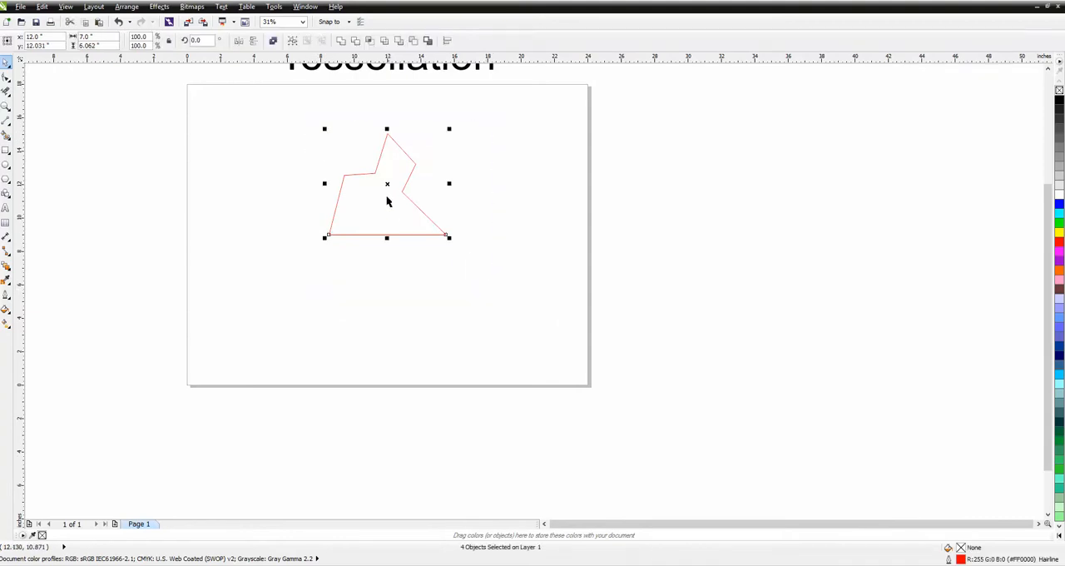
{"action": "left_click_drag", "start_coordinate": [388, 183], "coordinate": [380, 284]}
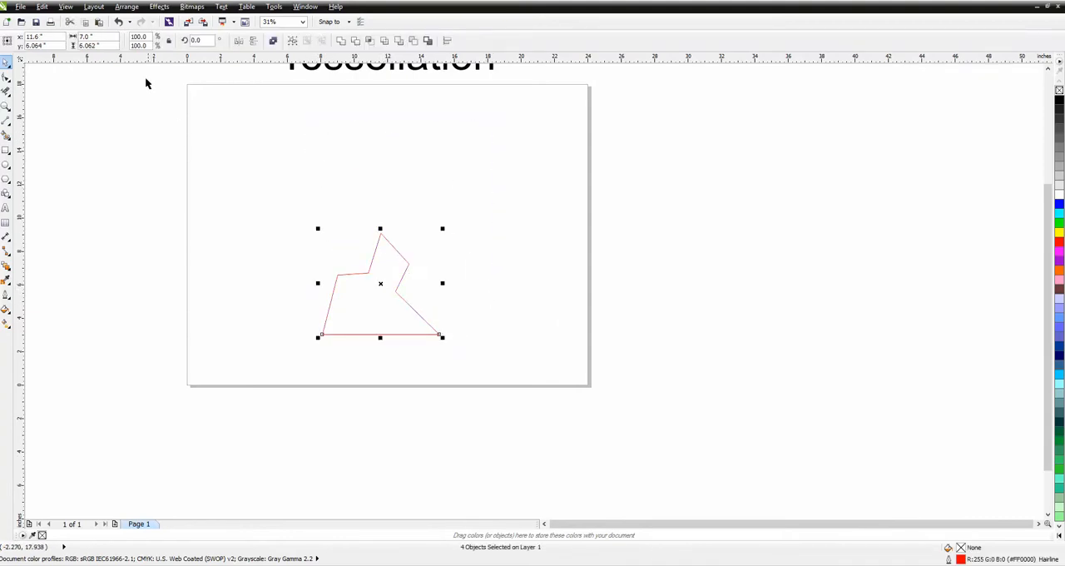
Place a copy of the zigzag tile off the page to its right, centred at about x 35, y 3.8 inches
{"action": "left_click", "coordinate": [6, 106]}
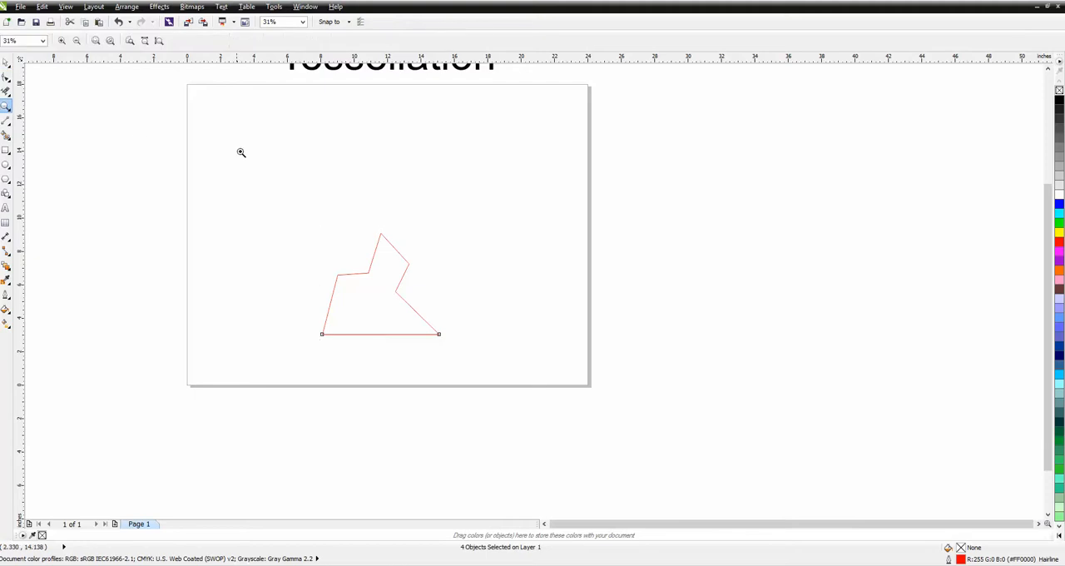
{"action": "left_click", "coordinate": [6, 62]}
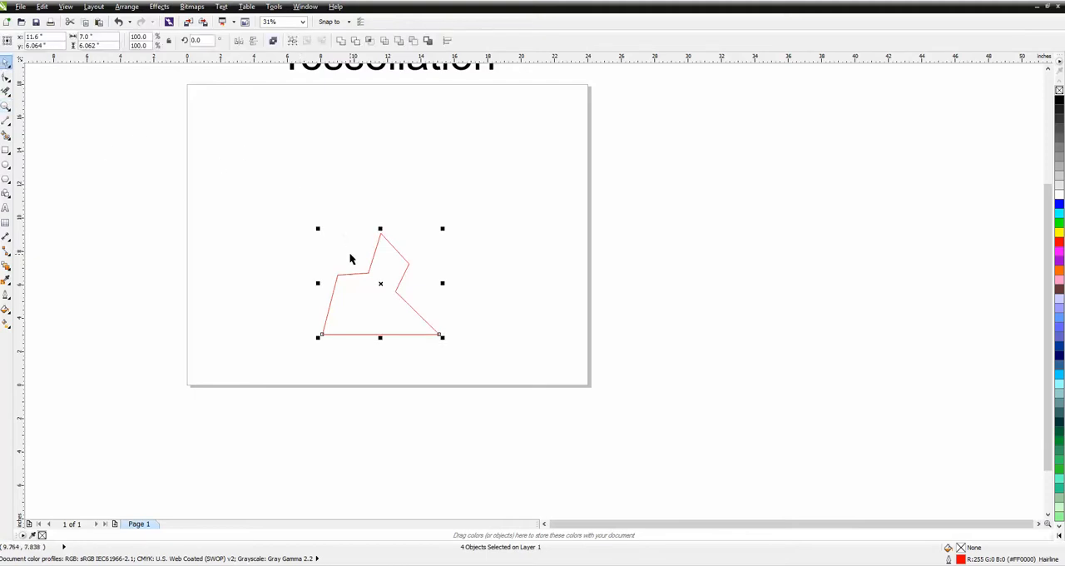
{"action": "left_click_drag", "start_coordinate": [380, 284], "coordinate": [771, 321]}
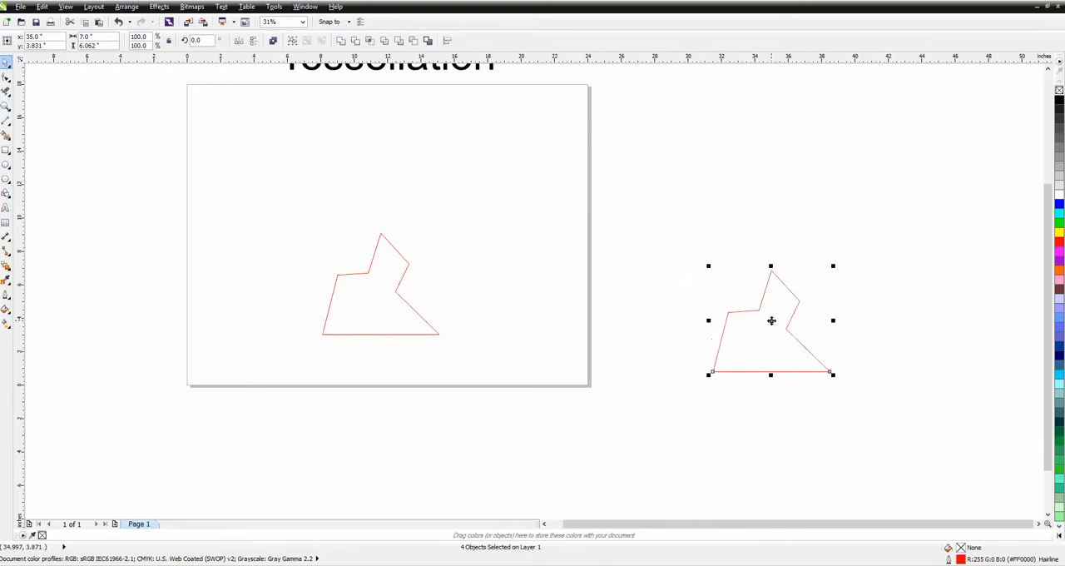
Group the four edges of the tile on the page into one object
{"action": "left_click", "coordinate": [402, 283]}
{"action": "left_click_drag", "start_coordinate": [317, 208], "coordinate": [460, 363]}
{"action": "left_click", "coordinate": [126, 7]}
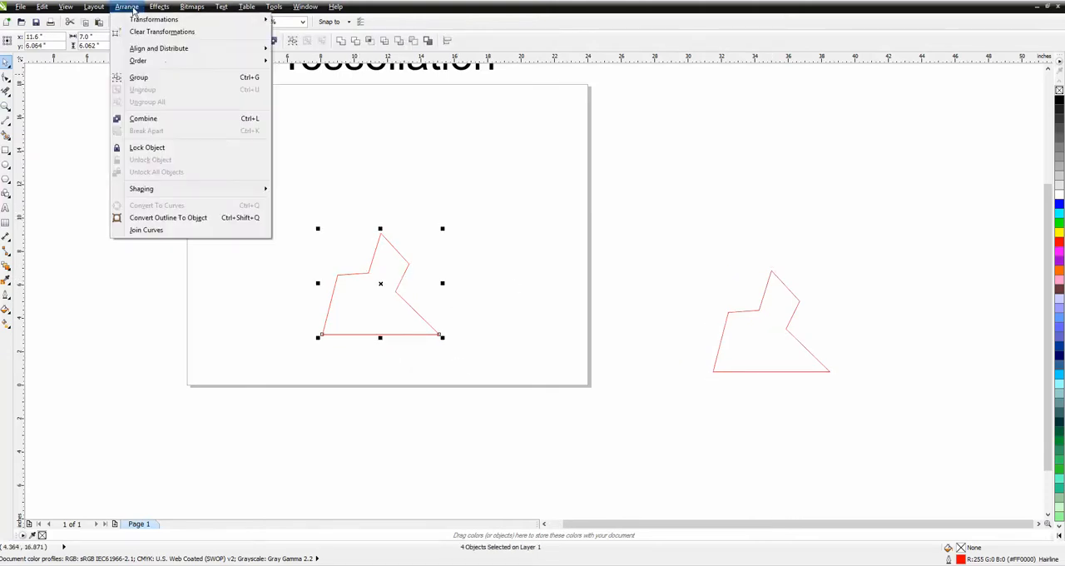
{"action": "left_click", "coordinate": [137, 79]}
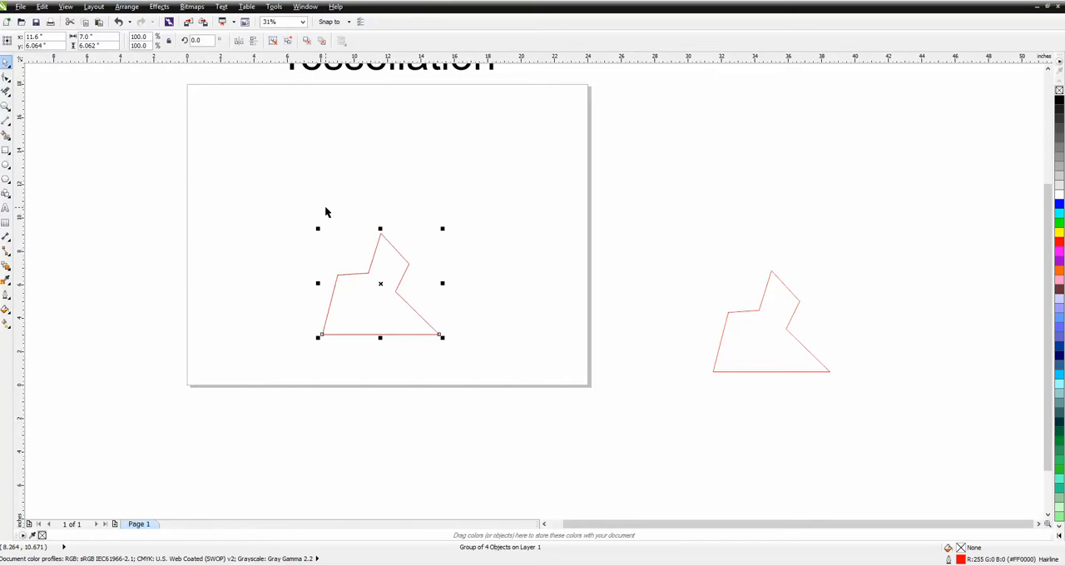
Move the grouped tile's rotation centre exactly onto its apex
{"action": "left_click", "coordinate": [385, 288]}
{"action": "left_click_drag", "start_coordinate": [380, 284], "coordinate": [382, 234]}
{"action": "left_click", "coordinate": [411, 249]}
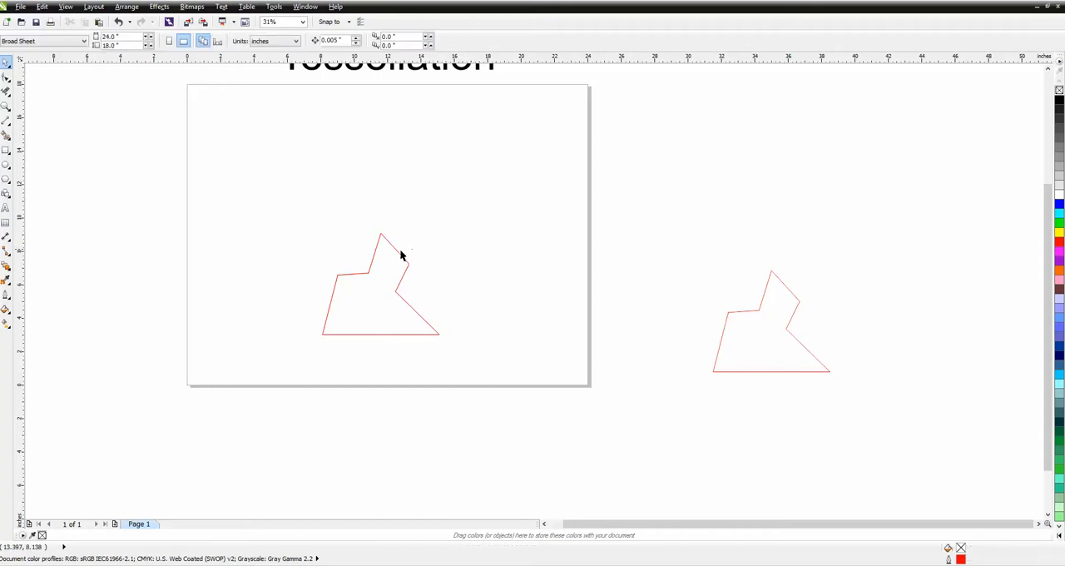
{"action": "left_click", "coordinate": [393, 245]}
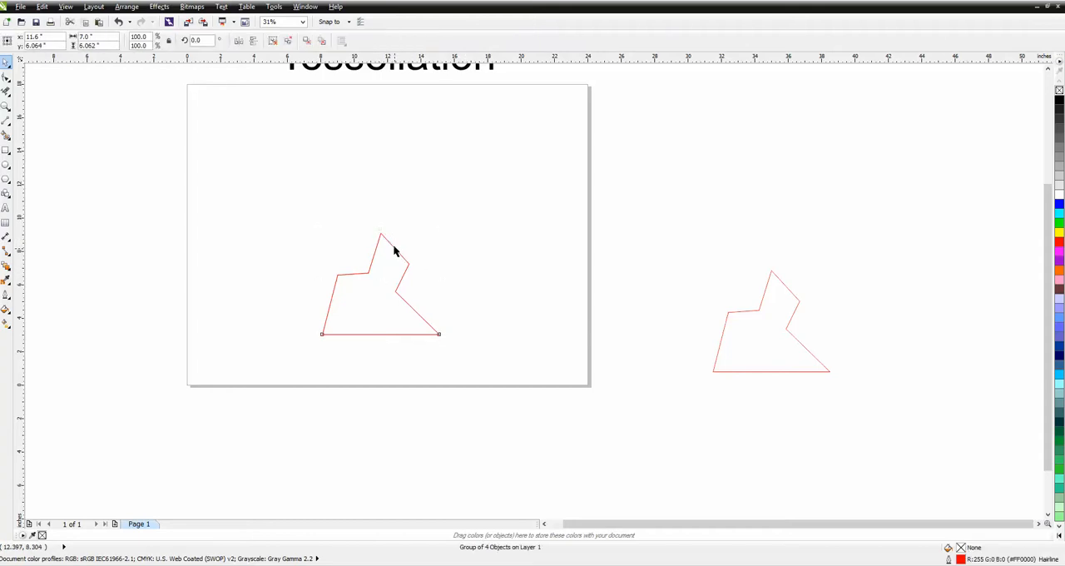
{"action": "left_click", "coordinate": [394, 247]}
{"action": "key", "text": "z"}
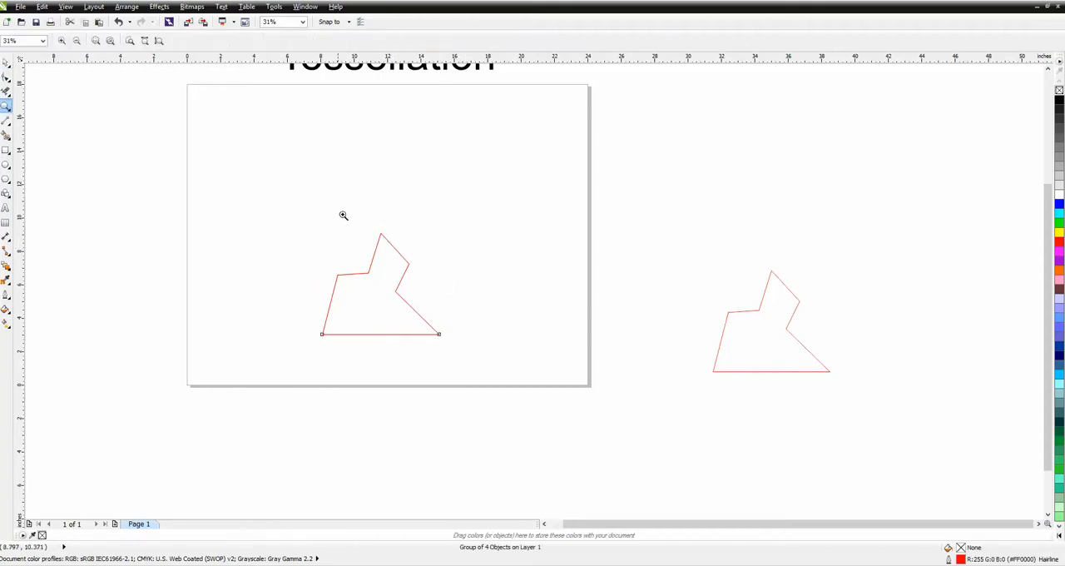
{"action": "left_click_drag", "start_coordinate": [364, 221], "coordinate": [445, 310]}
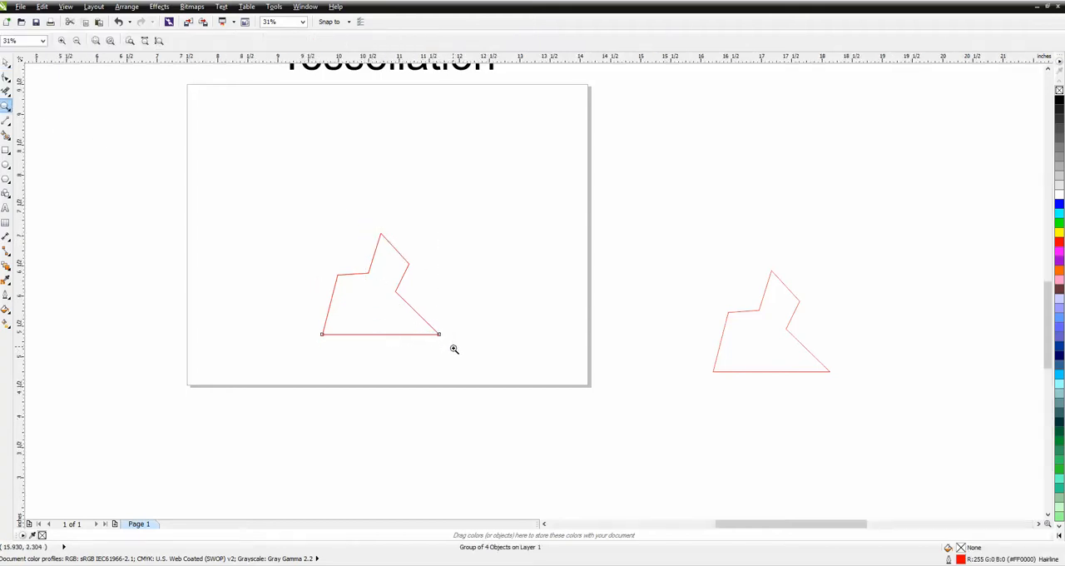
{"action": "left_click", "coordinate": [5, 63]}
{"action": "left_click", "coordinate": [433, 295]}
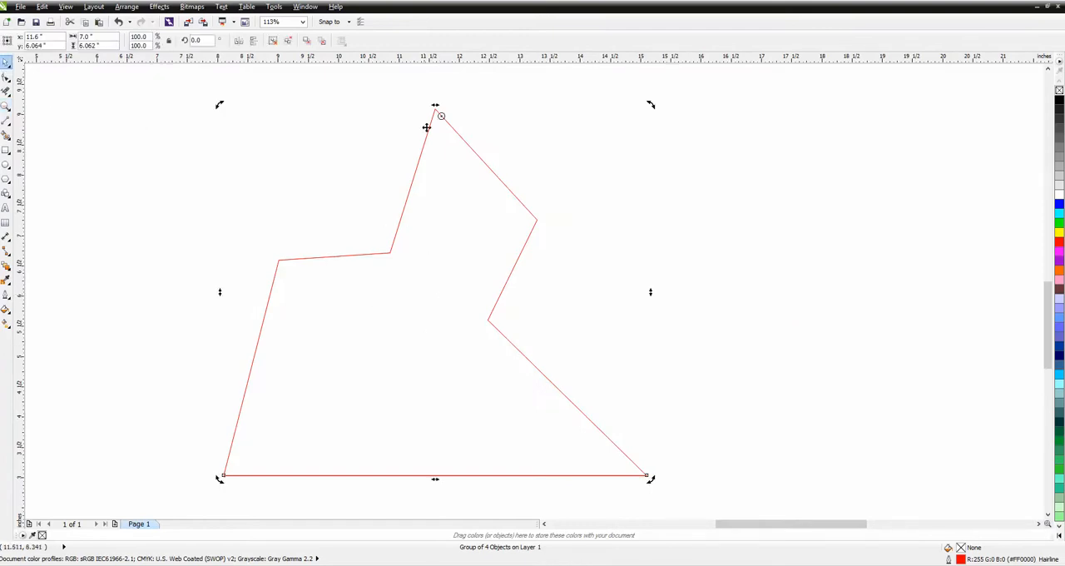
{"action": "left_click_drag", "start_coordinate": [442, 117], "coordinate": [435, 107]}
Create a copy of the grouped tile rotated 60° about its apex
{"action": "scroll", "coordinate": [583, 183], "scroll_direction": "down", "scroll_amount": 1}
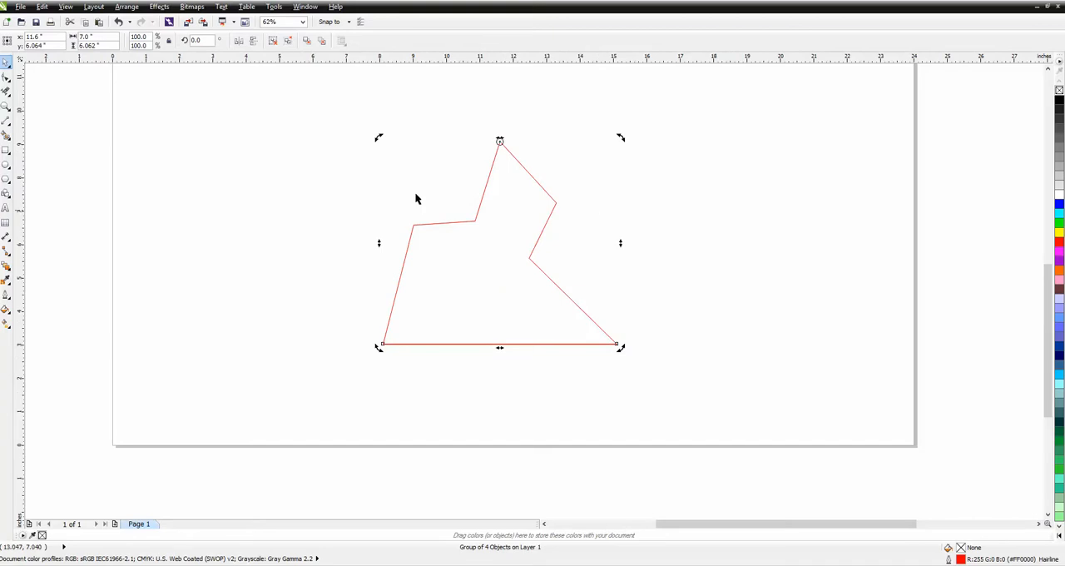
{"action": "left_click", "coordinate": [193, 40]}
{"action": "type", "text": "60"}
{"action": "key", "text": "Return"}
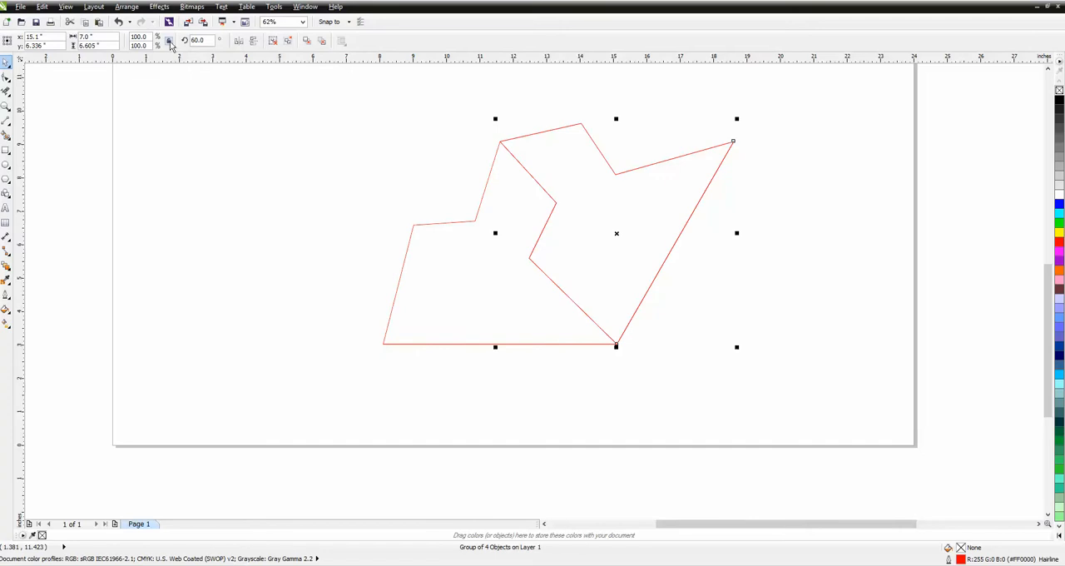
Add a further tile copy at 120° and repeat the 60° rotated duplication through 300°, completing a ring of six tiles
{"action": "left_click", "coordinate": [210, 40]}
{"action": "type", "text": "120"}
{"action": "key", "text": "Return"}
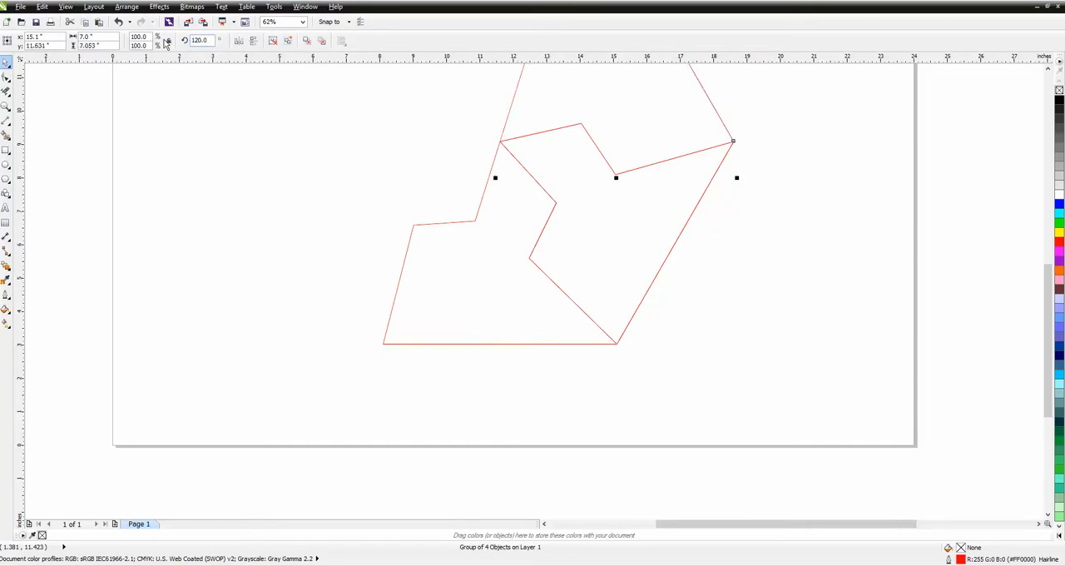
{"action": "key", "text": "ctrl+d"}
{"action": "key", "text": "ctrl+d"}
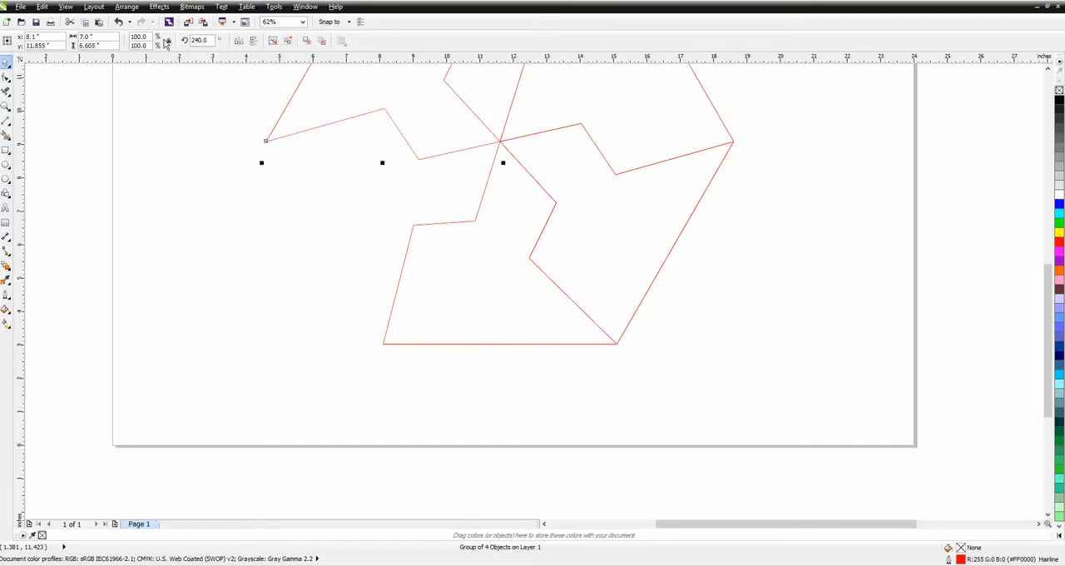
{"action": "key", "text": "ctrl+d"}
Examine the six-tile hexagon and take a close look at a zigzag edge shared by two tiles
{"action": "scroll", "coordinate": [256, 40], "scroll_direction": "down", "scroll_amount": 2}
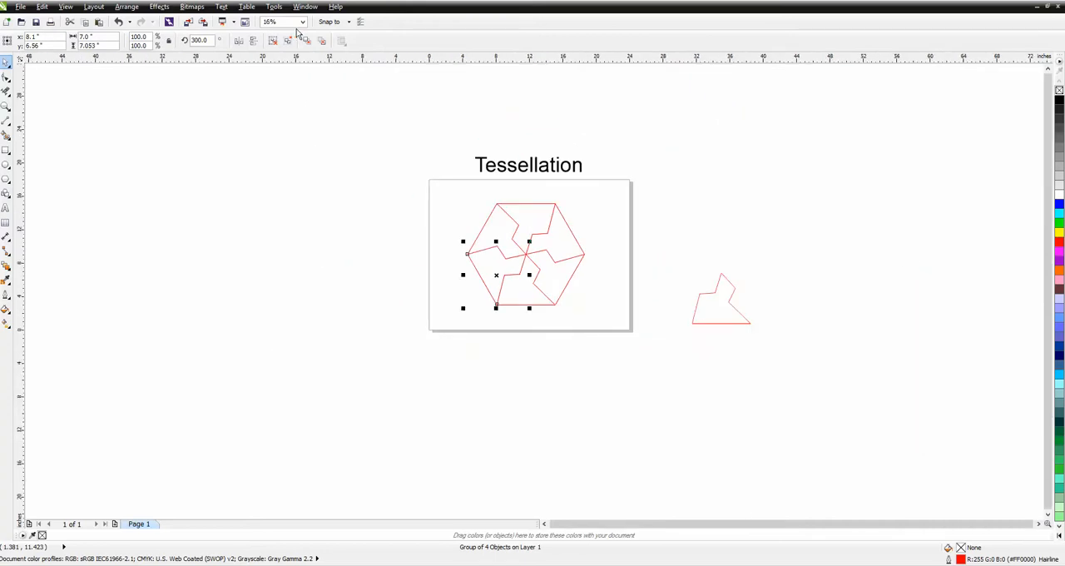
{"action": "left_click", "coordinate": [6, 106]}
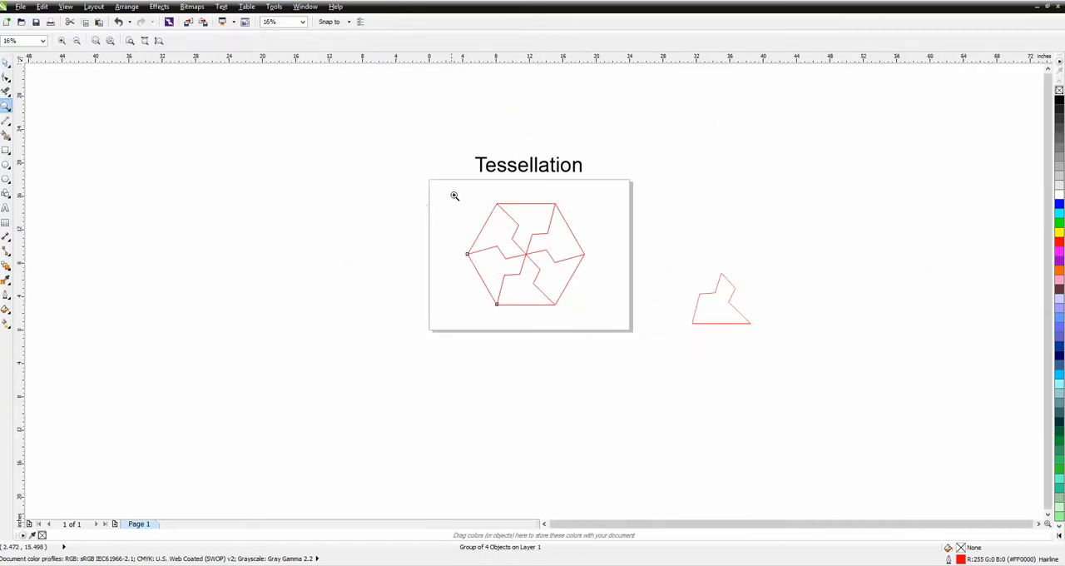
{"action": "left_click_drag", "start_coordinate": [453, 195], "coordinate": [604, 317]}
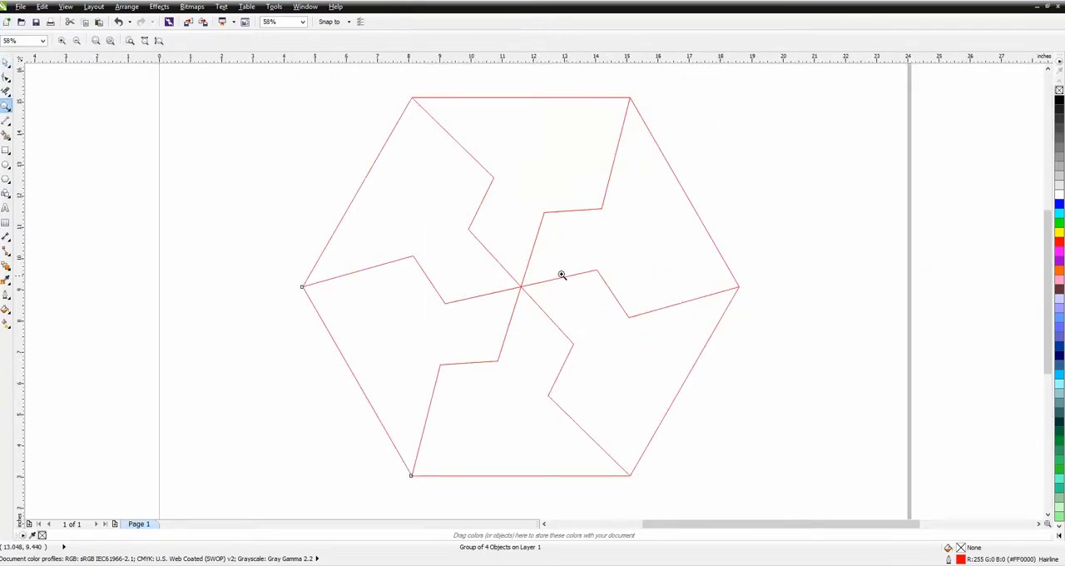
{"action": "left_click_drag", "start_coordinate": [539, 208], "coordinate": [560, 226]}
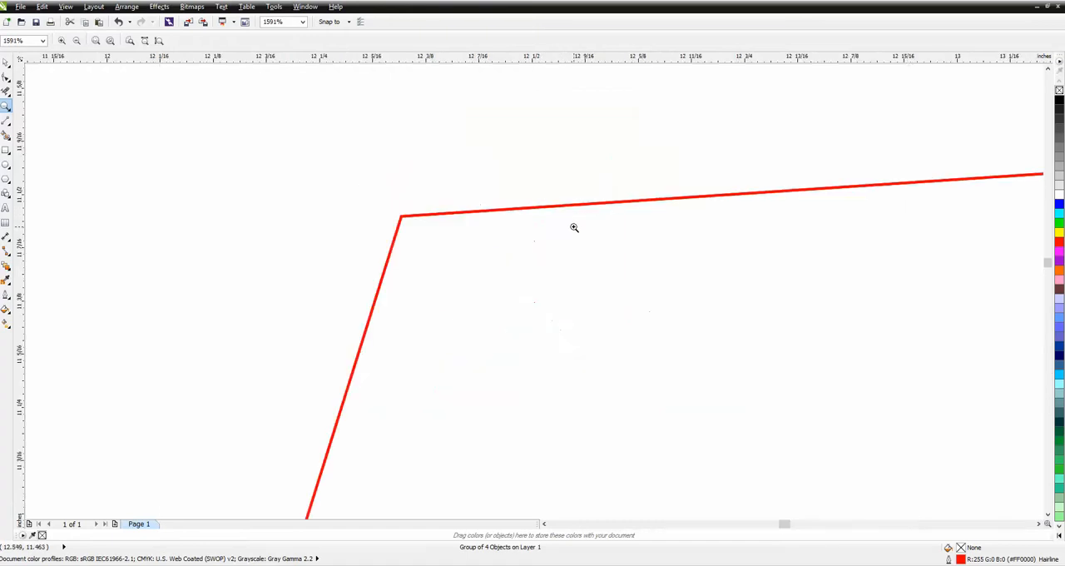
{"action": "scroll", "coordinate": [493, 231], "scroll_direction": "down", "scroll_amount": 8}
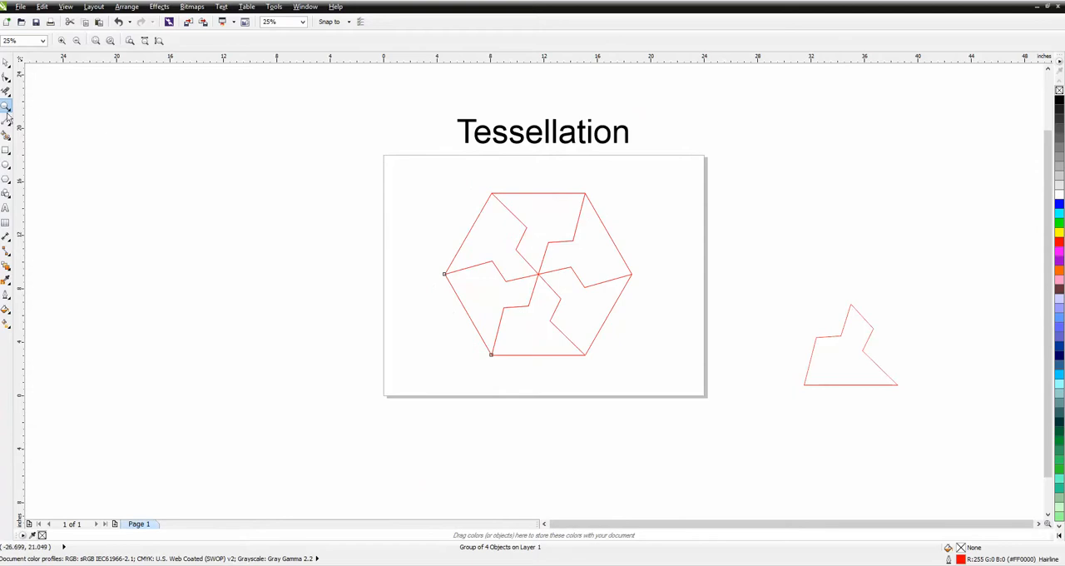
{"action": "left_click", "coordinate": [6, 164]}
{"action": "left_click_drag", "start_coordinate": [433, 180], "coordinate": [296, 407]}
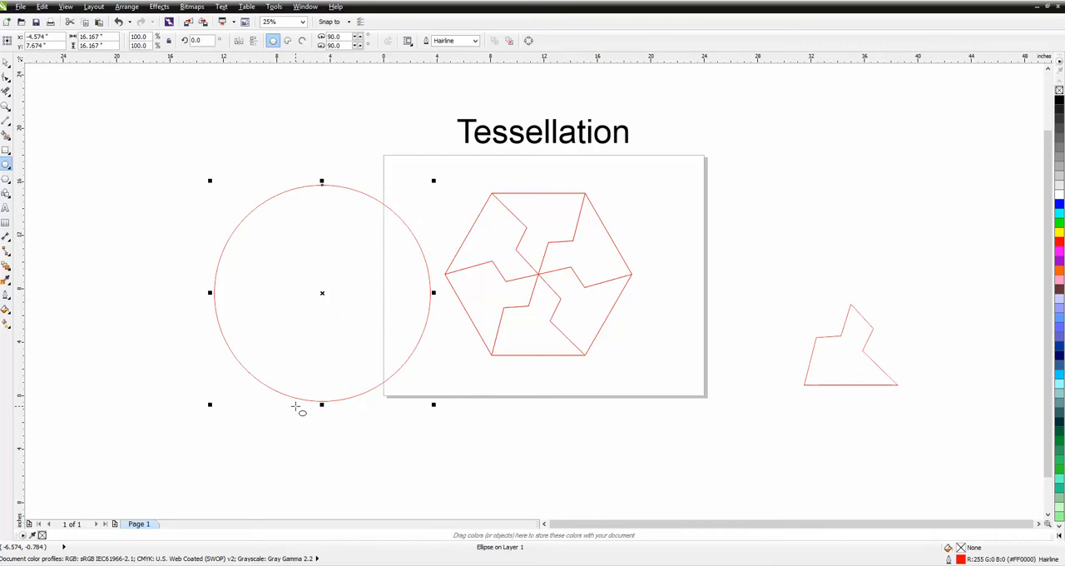
{"action": "key", "text": "p"}
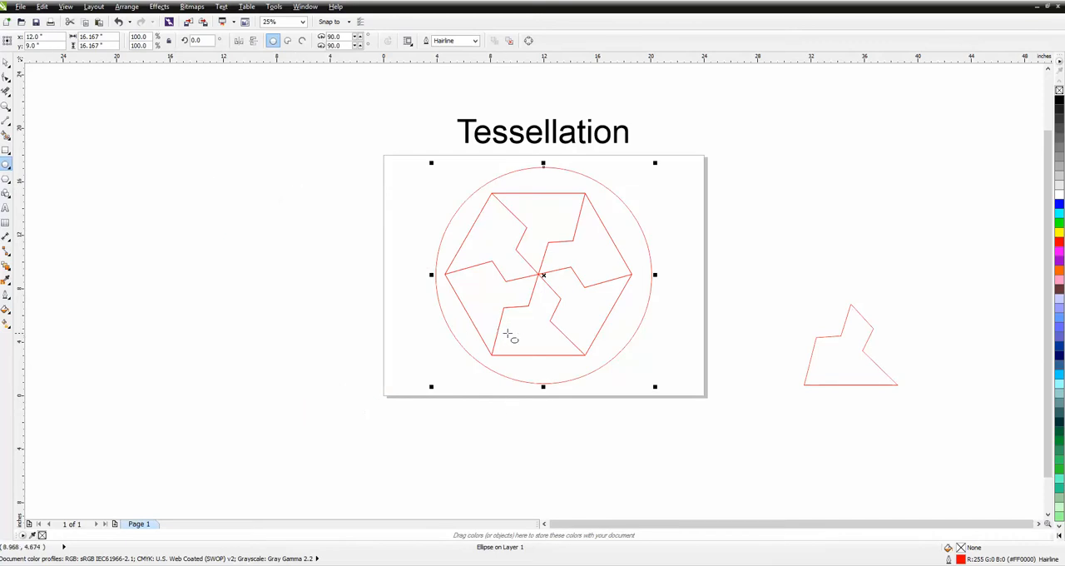
{"action": "left_click", "coordinate": [6, 63]}
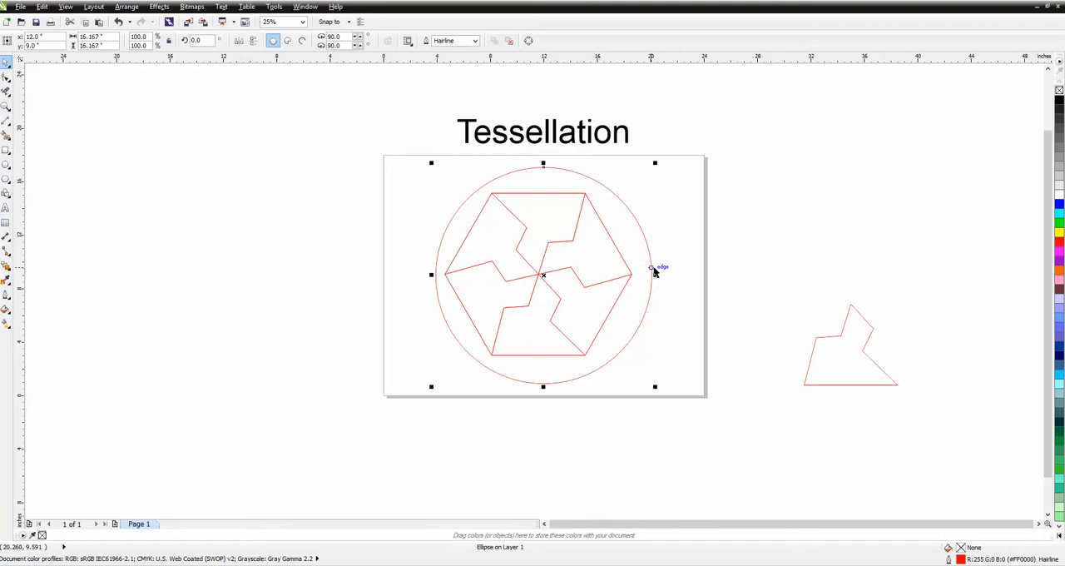
{"action": "key", "text": "Delete"}
Group the six tiles of the hexagon and centre the group on the page
{"action": "left_click_drag", "start_coordinate": [446, 266], "coordinate": [691, 389]}
{"action": "left_click", "coordinate": [126, 7]}
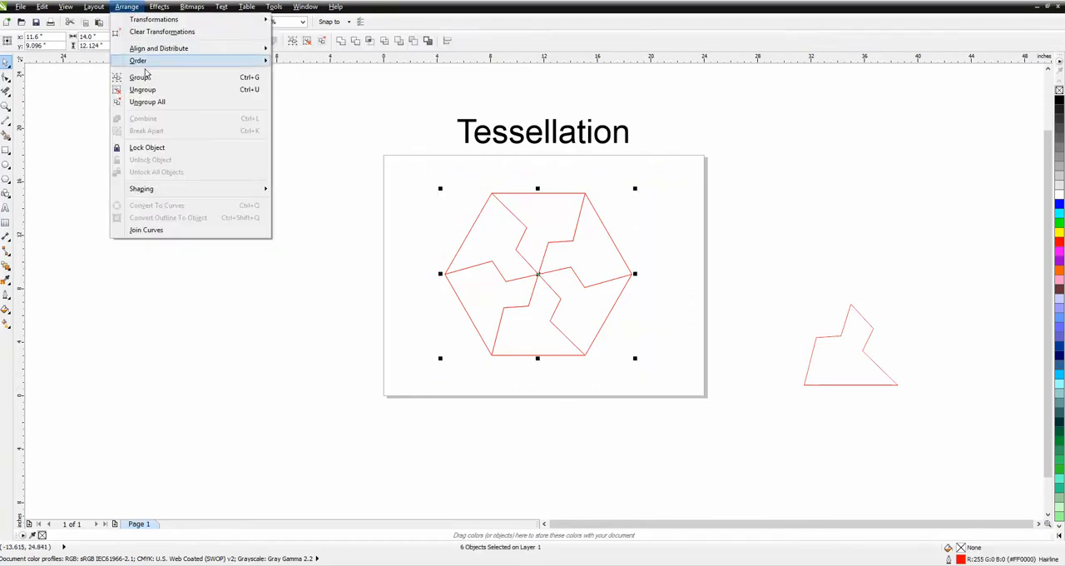
{"action": "left_click", "coordinate": [143, 78]}
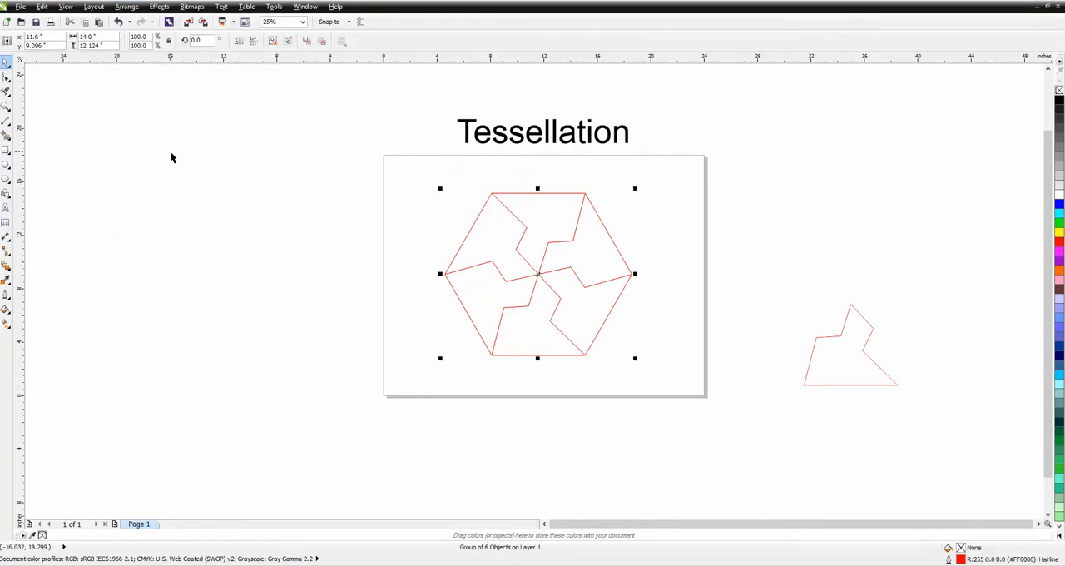
{"action": "key", "text": "p"}
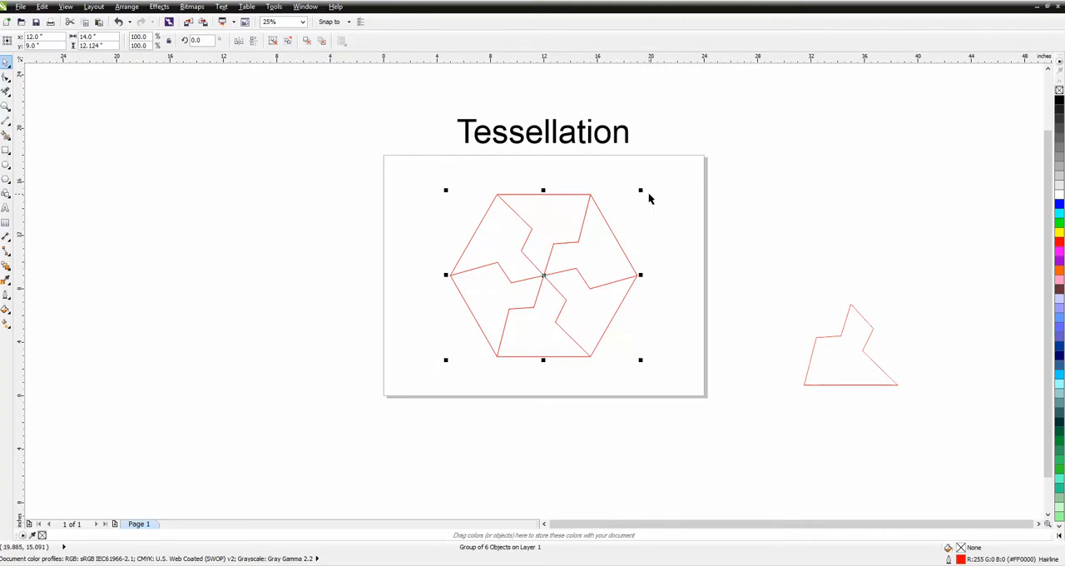
Scale the hexagon group down to about 54.5% and centre it on the page
{"action": "left_click_drag", "start_coordinate": [641, 190], "coordinate": [606, 245]}
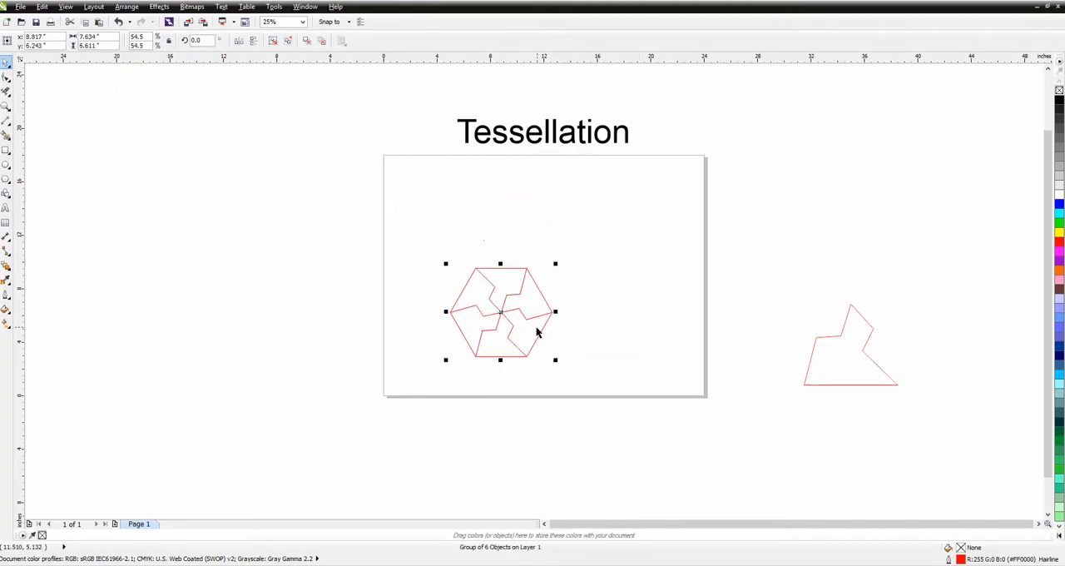
{"action": "left_click_drag", "start_coordinate": [509, 311], "coordinate": [551, 273]}
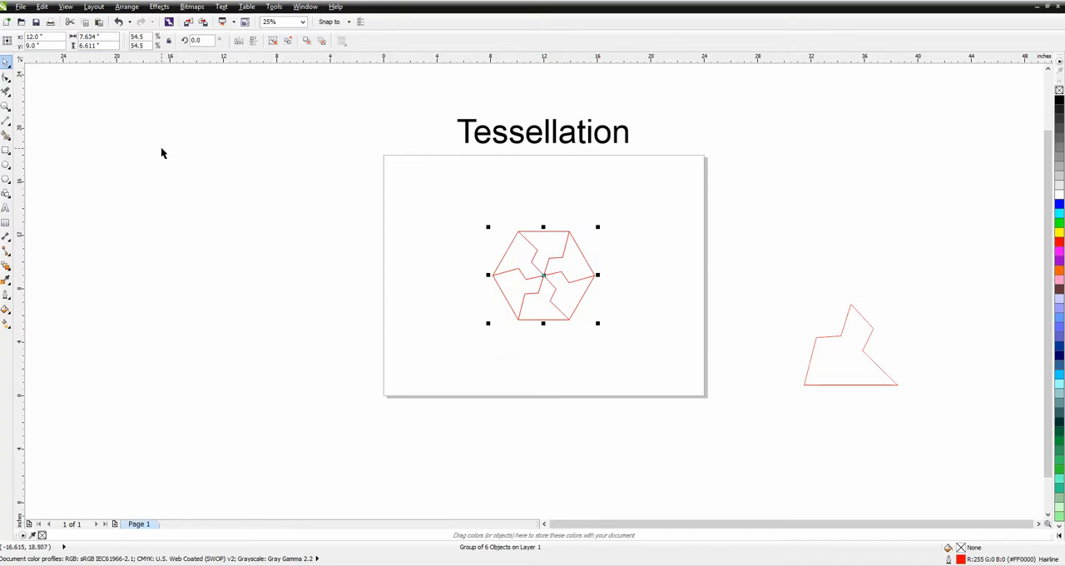
Draw a circle about 9.17 inches in diameter and centre it on the page around the hexagon
{"action": "left_click", "coordinate": [6, 165]}
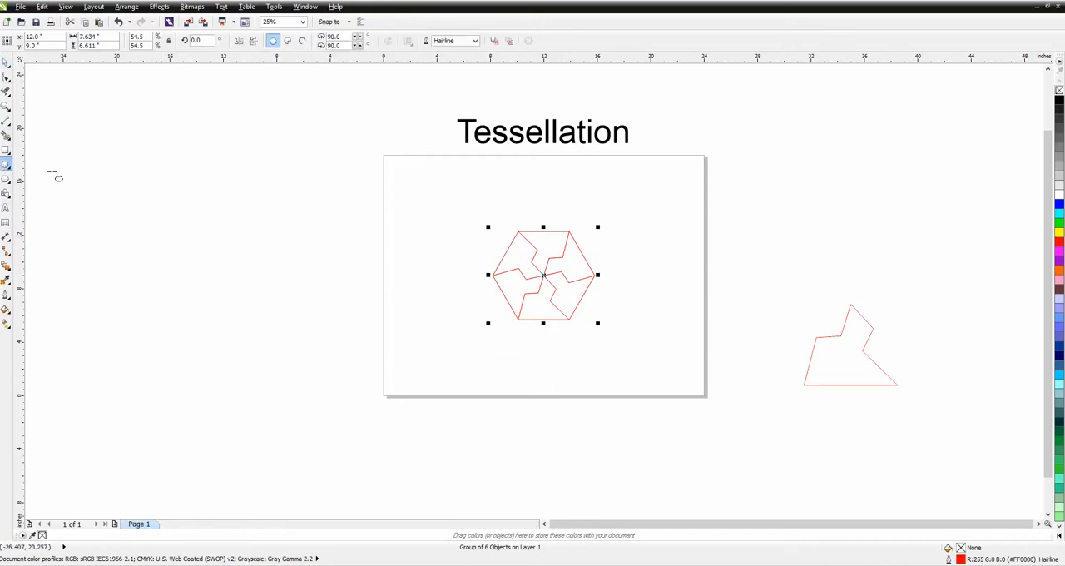
{"action": "mouse_move", "coordinate": [476, 206]}
{"action": "left_mouse_down"}
{"action": "mouse_move", "coordinate": [420, 315]}
{"action": "mouse_move", "coordinate": [432, 328]}
{"action": "left_mouse_up"}
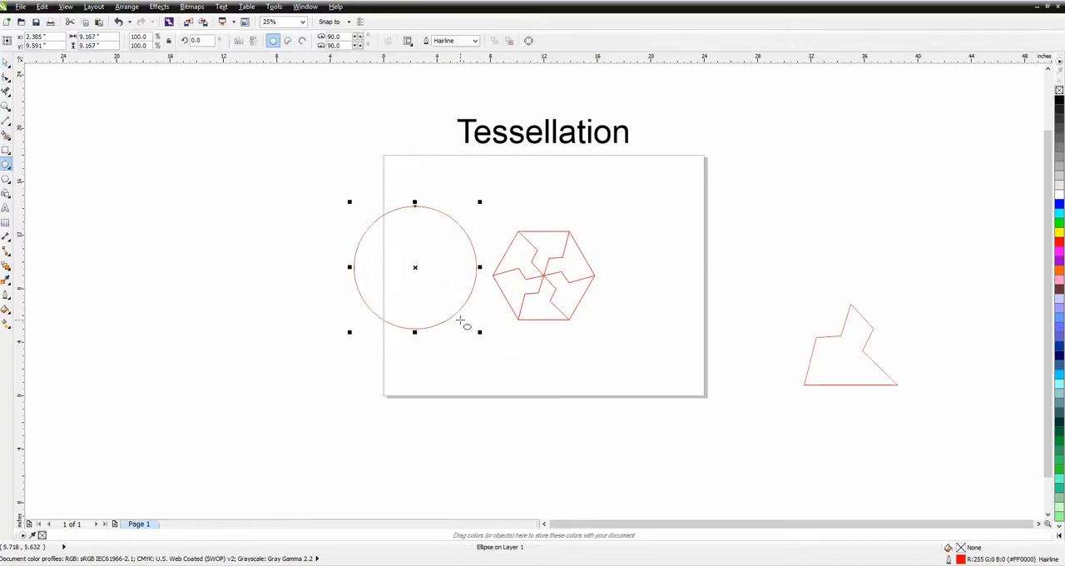
{"action": "key", "text": "p"}
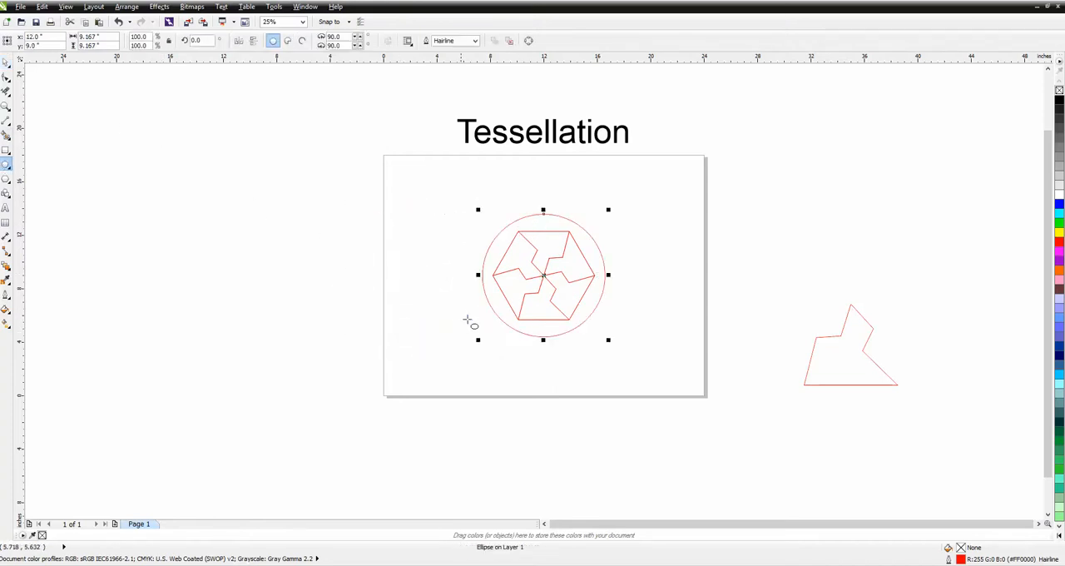
{"action": "left_click", "coordinate": [6, 105]}
{"action": "left_click_drag", "start_coordinate": [462, 185], "coordinate": [682, 358]}
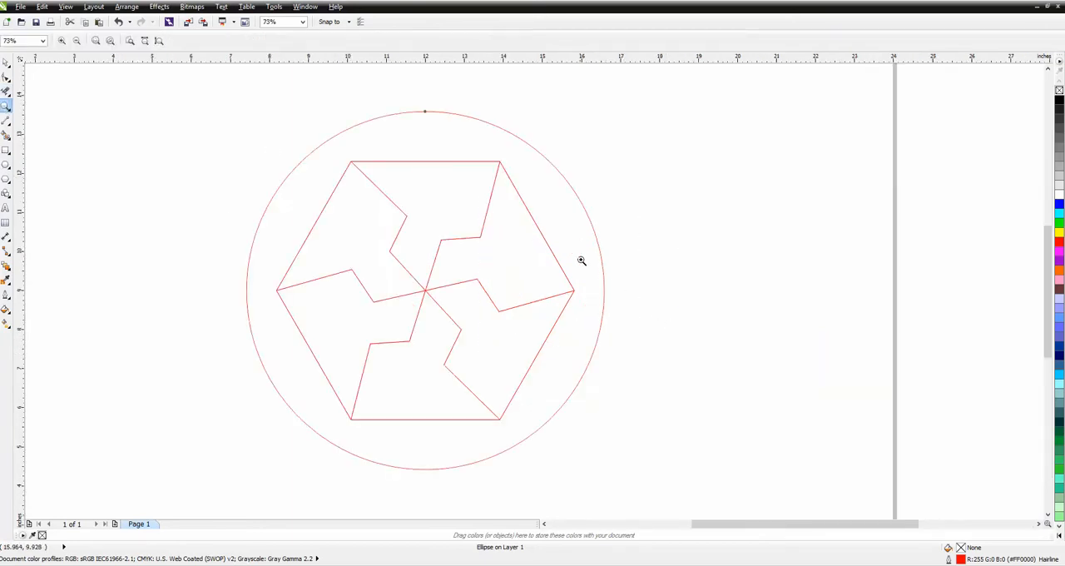
{"action": "left_click", "coordinate": [6, 62]}
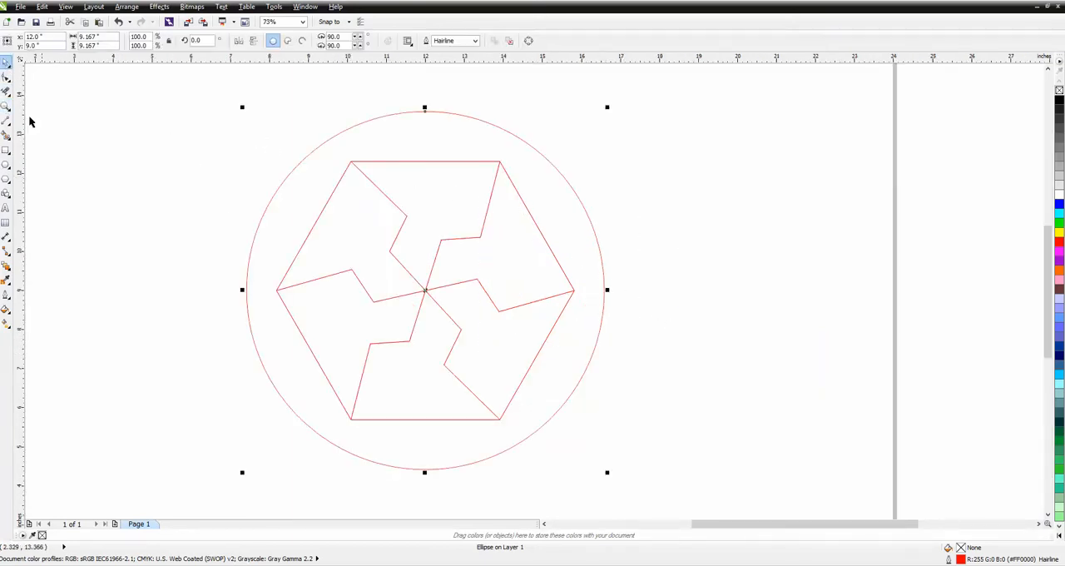
Smart-fill the ring between the circle and hexagon with dark brown (#663333) and the right-hand upper tile with orange (#FF6600)
{"action": "left_click", "coordinate": [10, 134]}
{"action": "left_click", "coordinate": [552, 214]}
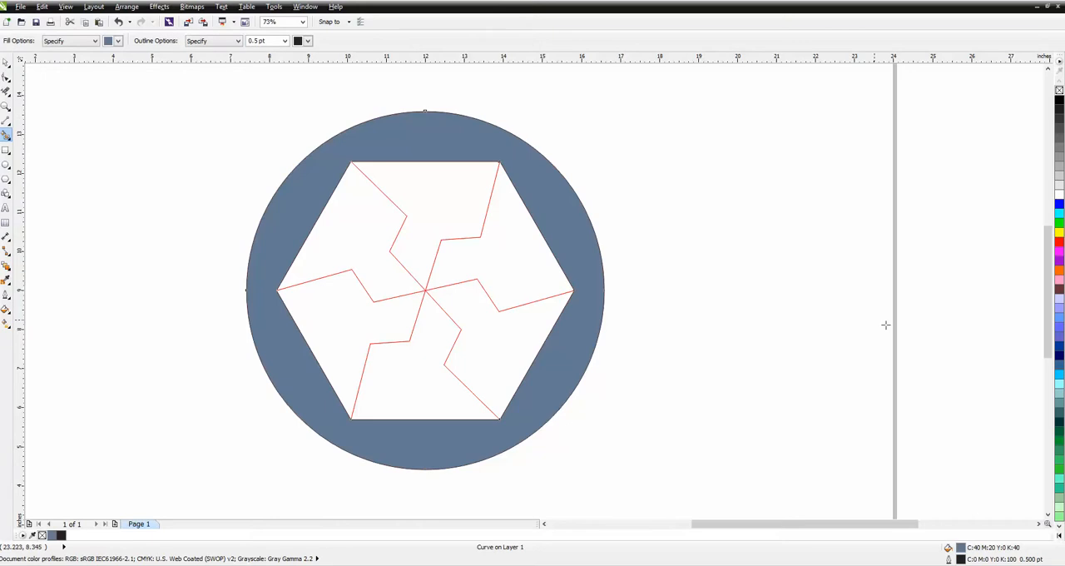
{"action": "left_click", "coordinate": [1058, 289]}
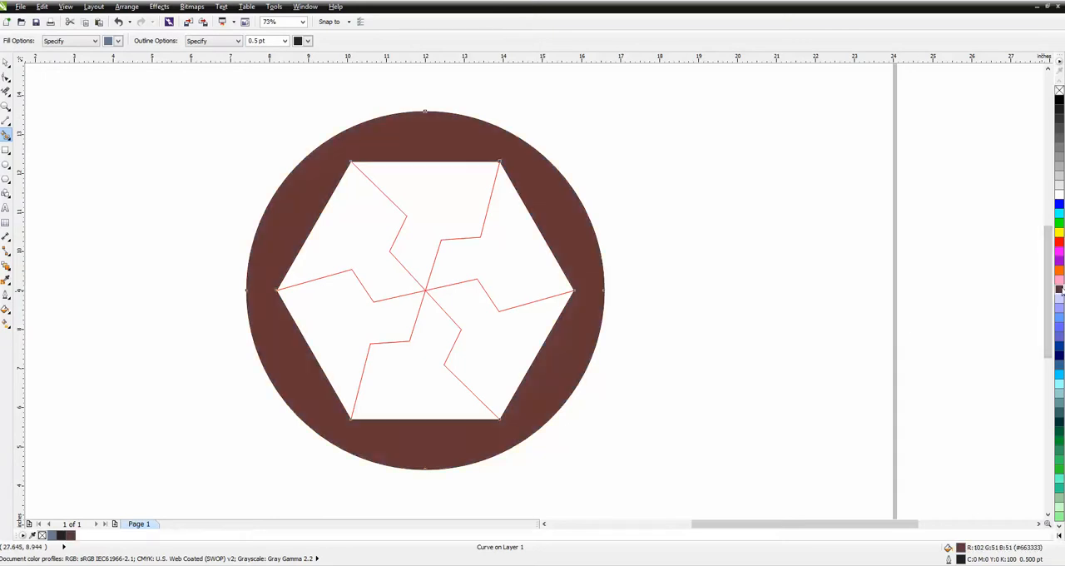
{"action": "left_click", "coordinate": [506, 232]}
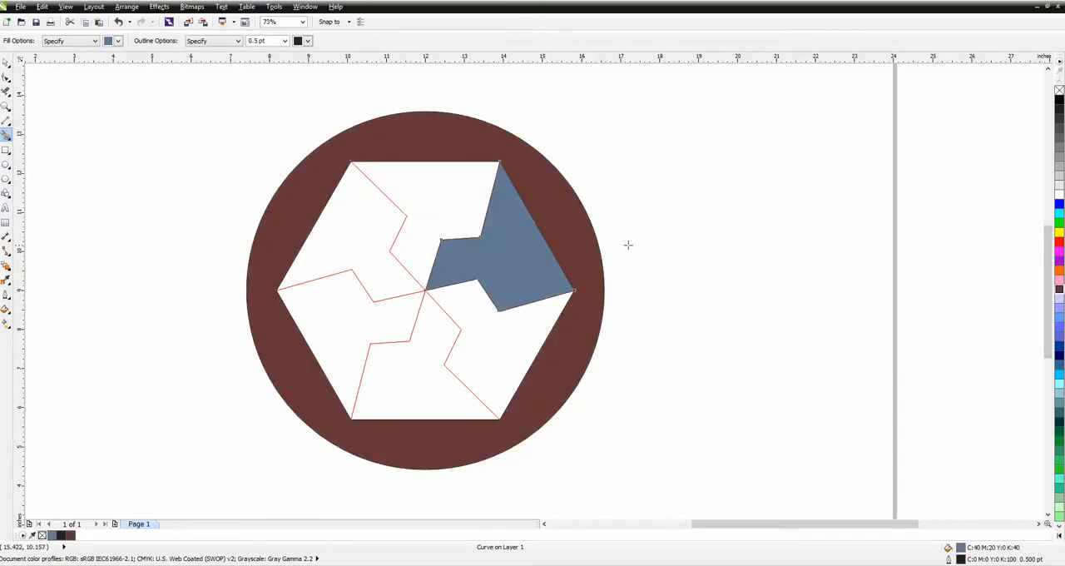
{"action": "left_click", "coordinate": [1059, 273]}
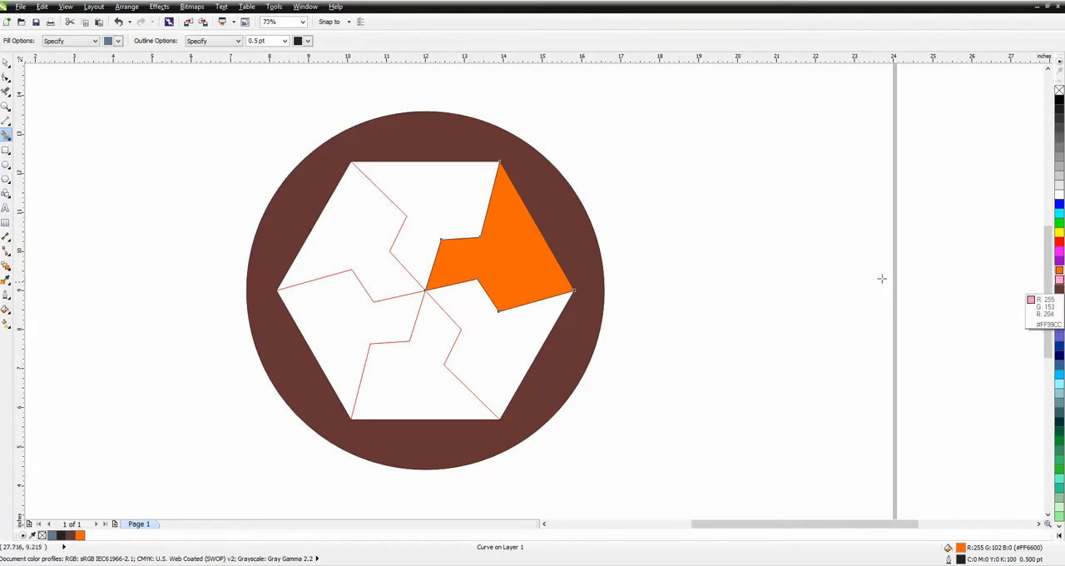
Undo the orange tile fill and the brown ring fill
{"action": "left_click", "coordinate": [117, 22]}
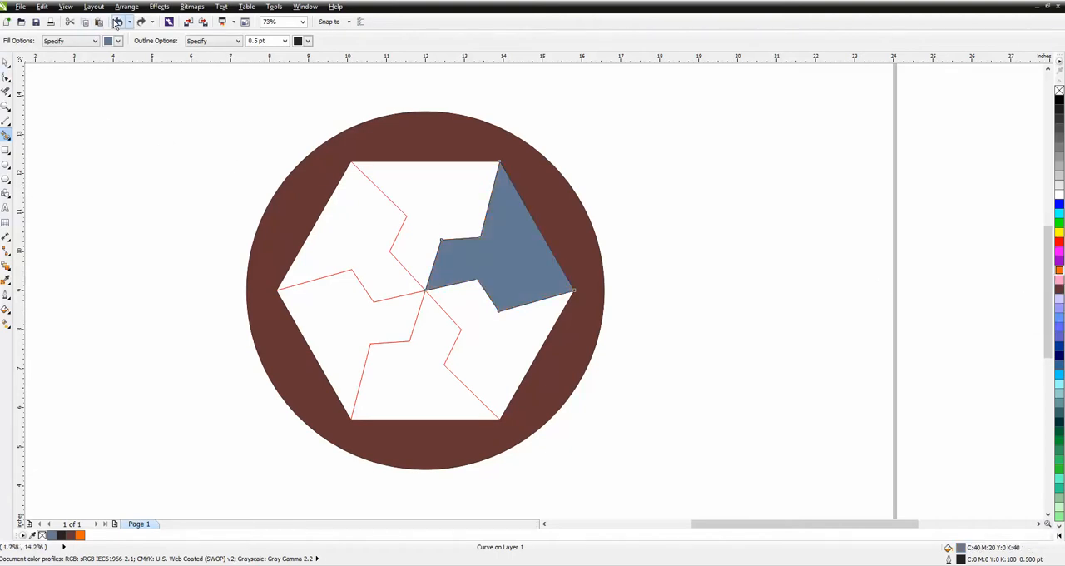
{"action": "left_click", "coordinate": [118, 22]}
{"action": "left_click", "coordinate": [118, 21]}
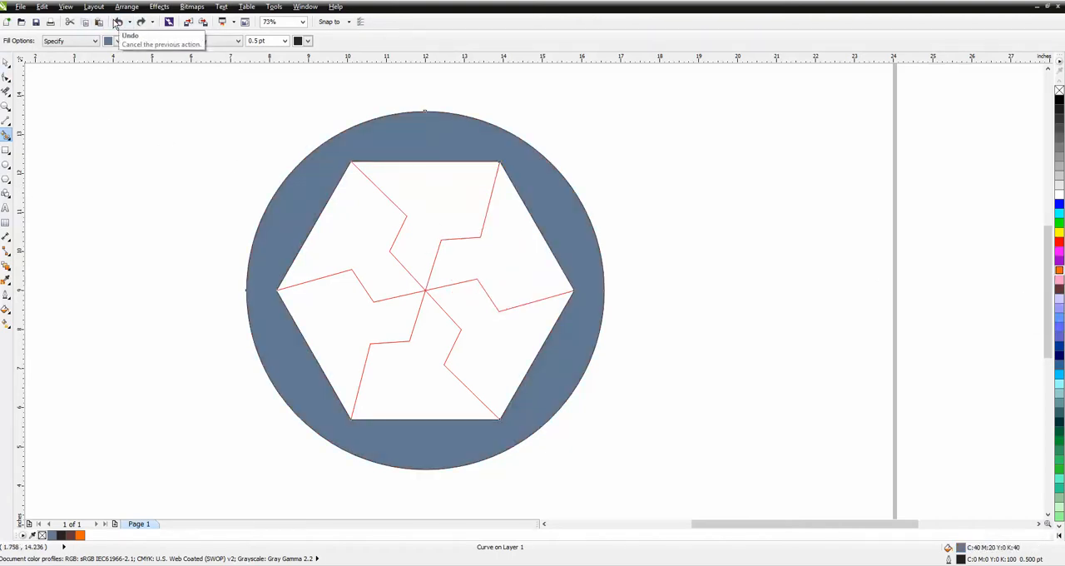
{"action": "left_click", "coordinate": [117, 21]}
Duplicate the circle and hexagon together and place the copy about 15.5 inches to the right of the original
{"action": "scroll", "coordinate": [290, 116], "scroll_direction": "down", "scroll_amount": 1}
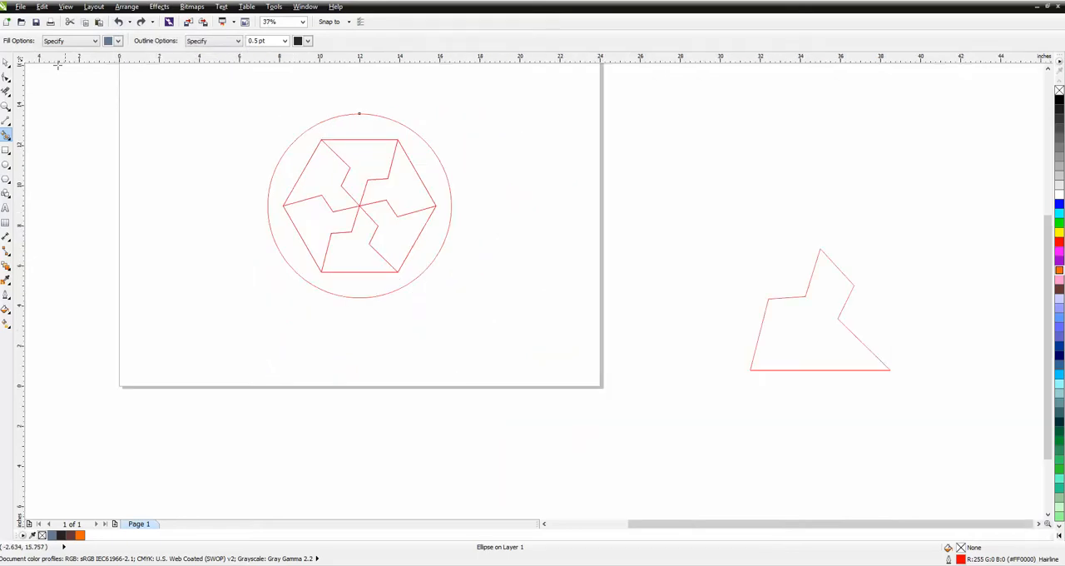
{"action": "left_click", "coordinate": [5, 62]}
{"action": "left_click_drag", "start_coordinate": [238, 92], "coordinate": [532, 321]}
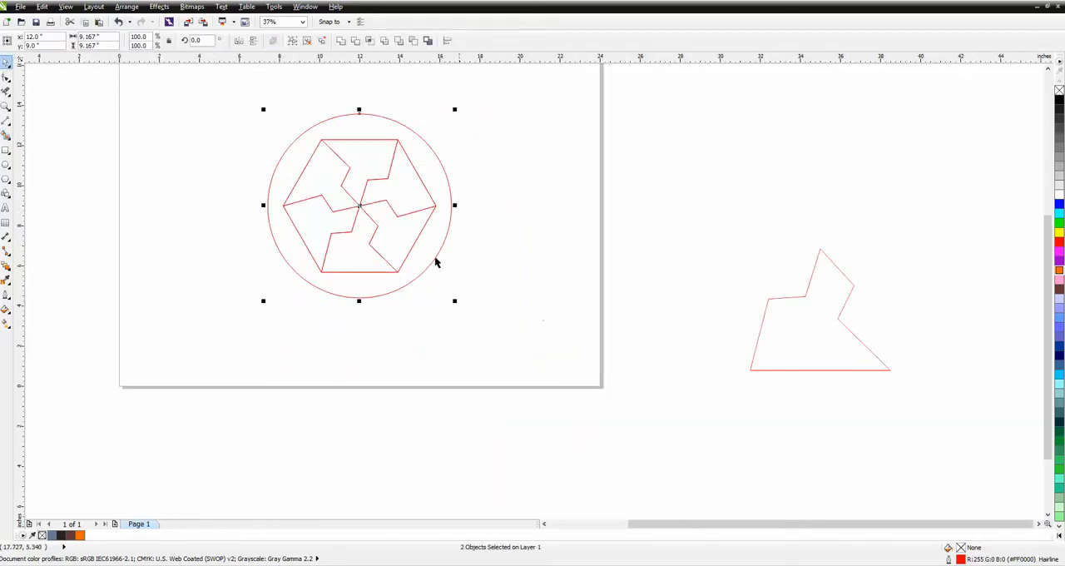
{"action": "left_click_drag", "start_coordinate": [360, 206], "coordinate": [671, 206]}
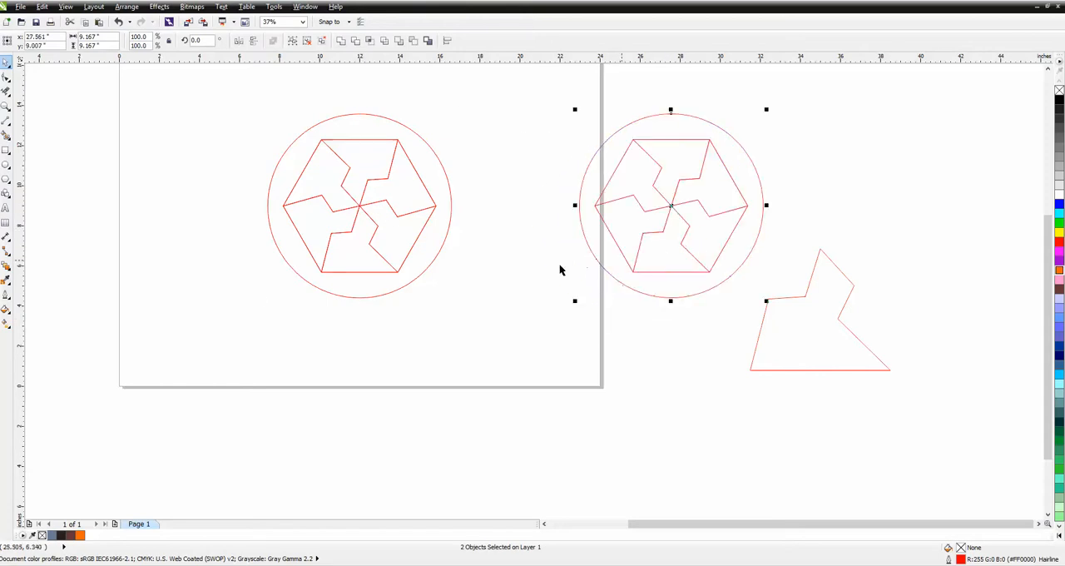
Remove the middle segment of the upper-right zigzag line in the original hexagon with Virtual Segment Delete
{"action": "left_click", "coordinate": [6, 91]}
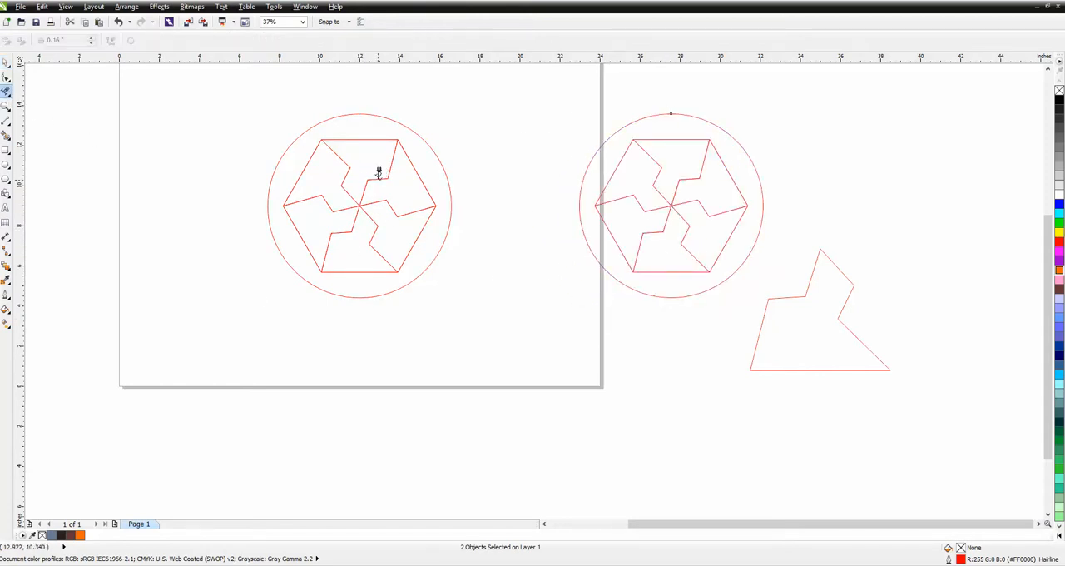
{"action": "left_click", "coordinate": [126, 7]}
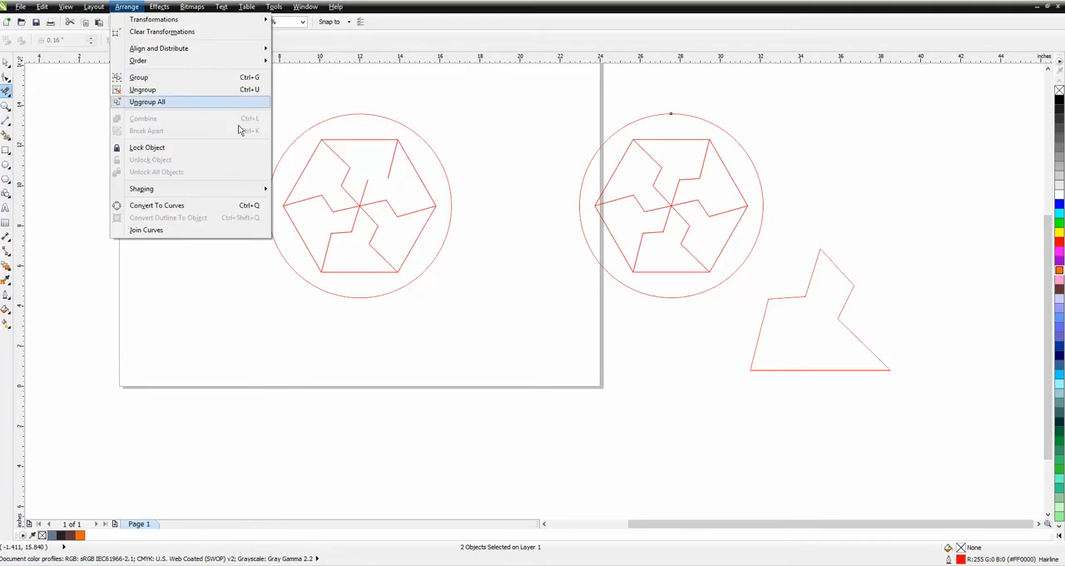
{"action": "left_click", "coordinate": [304, 172]}
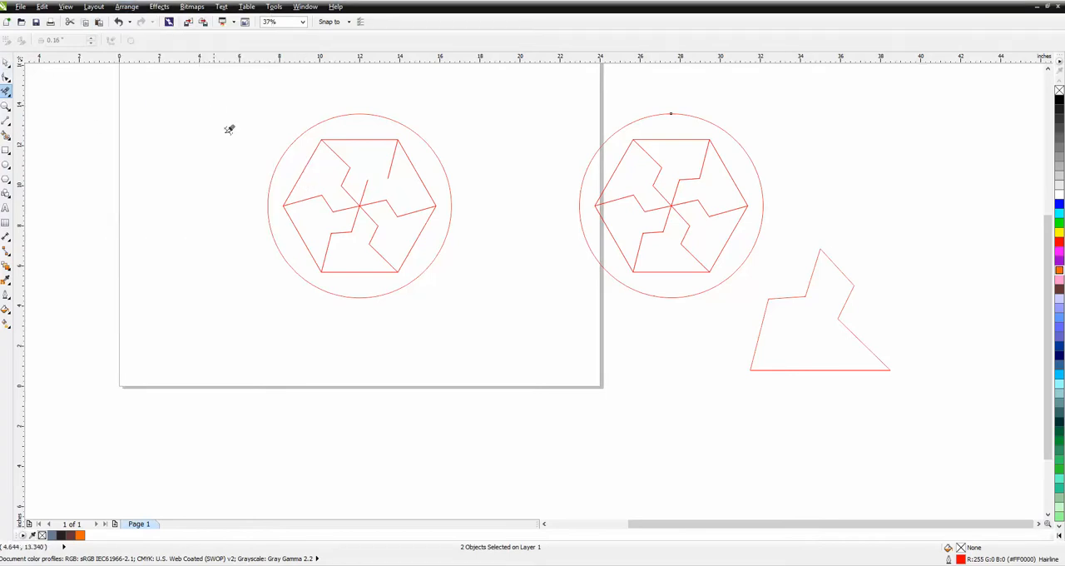
Ungroup all objects of the original hexagon, keeping it centred in its circle
{"action": "left_click", "coordinate": [6, 62]}
{"action": "left_click", "coordinate": [311, 158]}
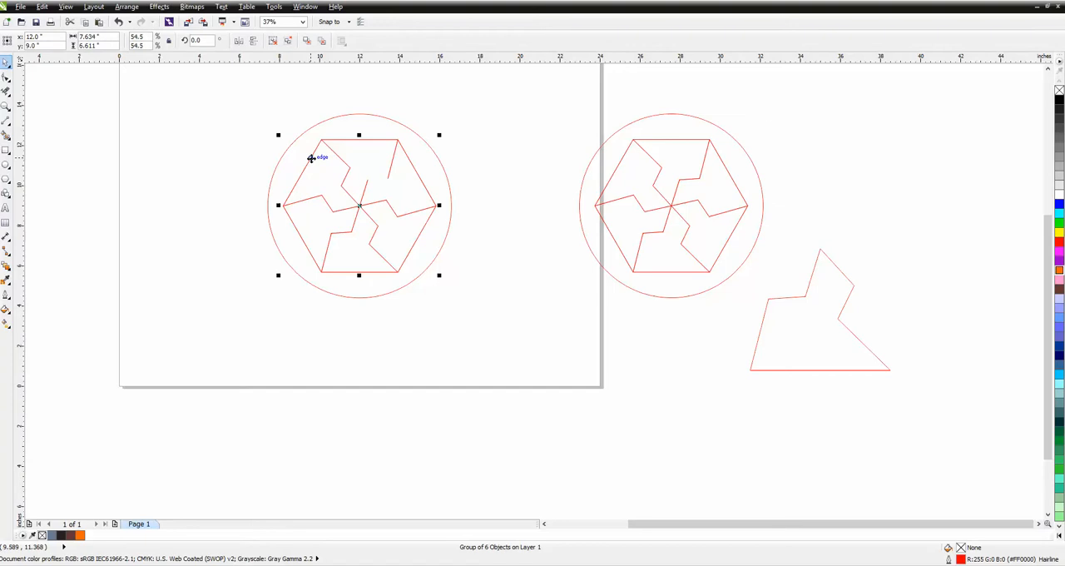
{"action": "left_click_drag", "start_coordinate": [361, 204], "coordinate": [273, 235]}
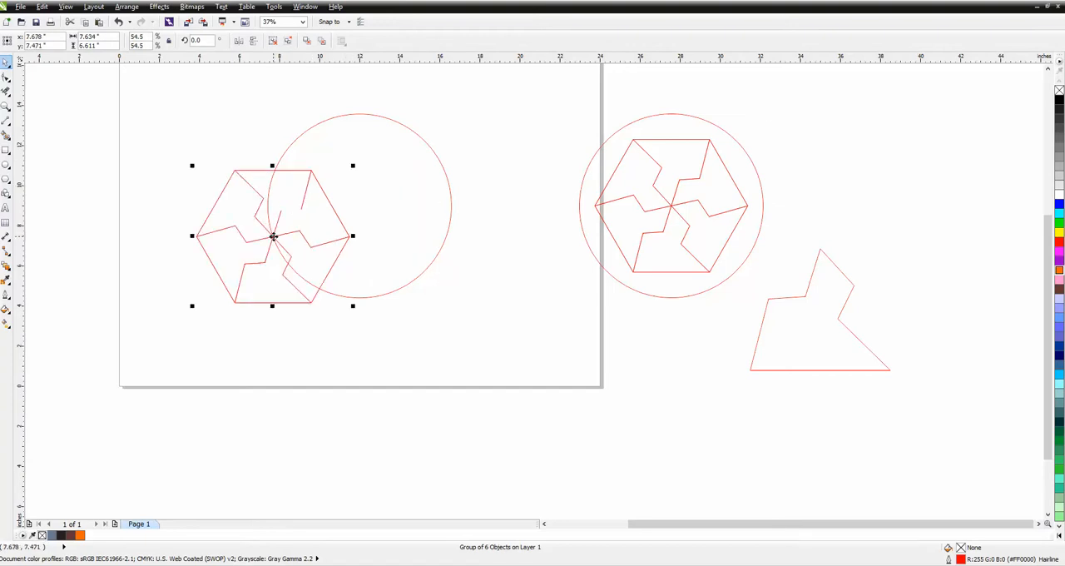
{"action": "left_click", "coordinate": [119, 23]}
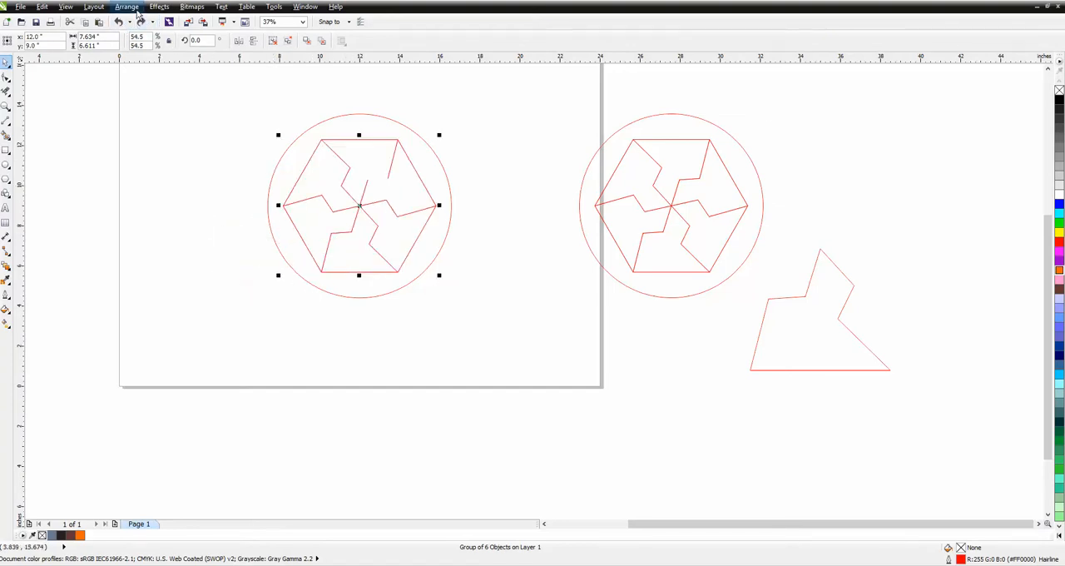
{"action": "left_click", "coordinate": [126, 7]}
{"action": "left_click", "coordinate": [153, 102]}
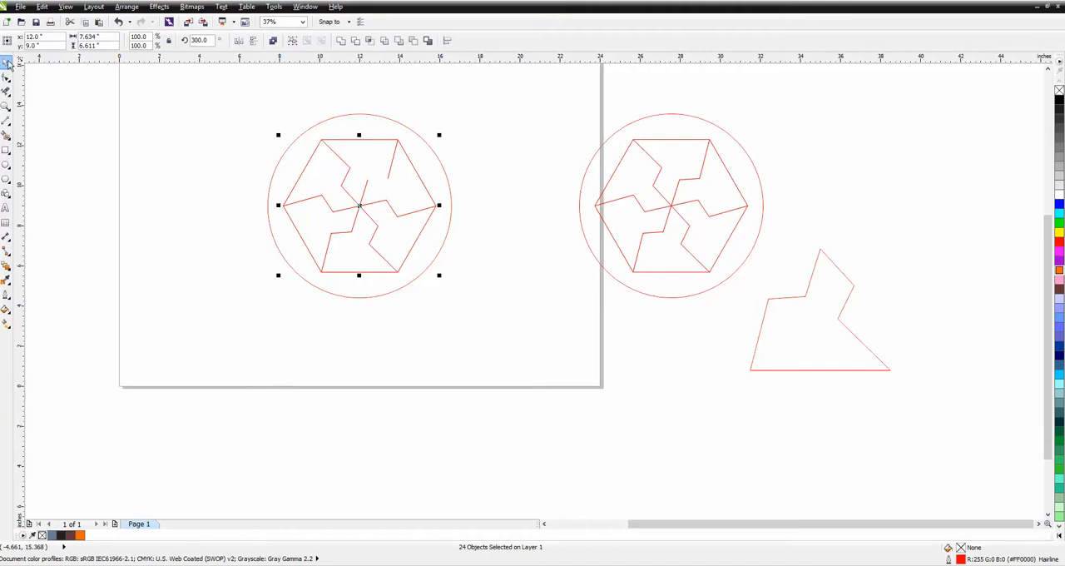
Delete the upper-left, upper-right and right zigzag lines inside the original hexagon, including their overlapping duplicates
{"action": "left_click", "coordinate": [308, 145]}
{"action": "left_click", "coordinate": [341, 160]}
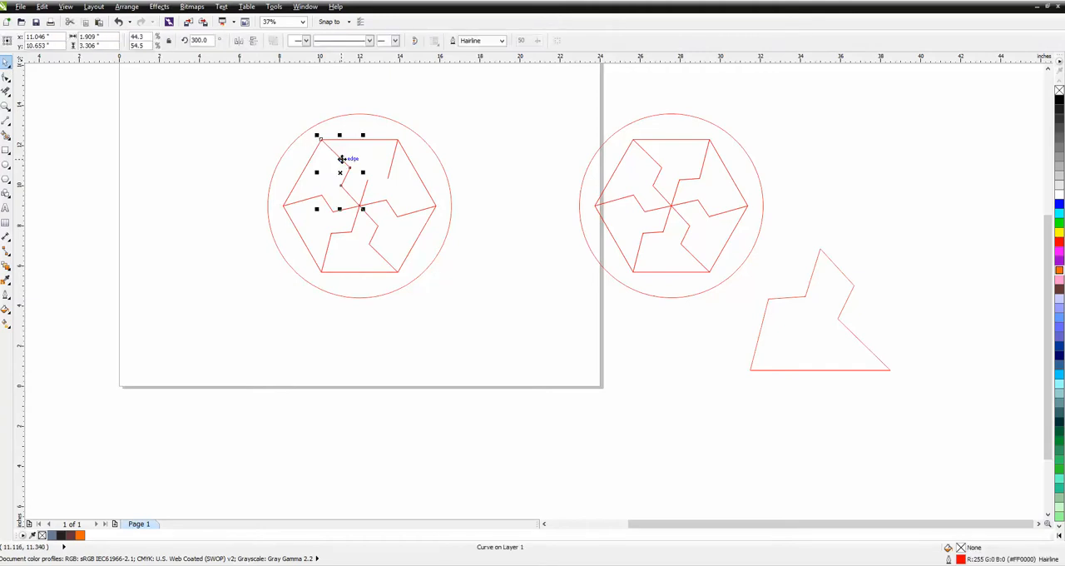
{"action": "key", "text": "Delete"}
{"action": "left_click", "coordinate": [345, 163]}
{"action": "key", "text": "Delete"}
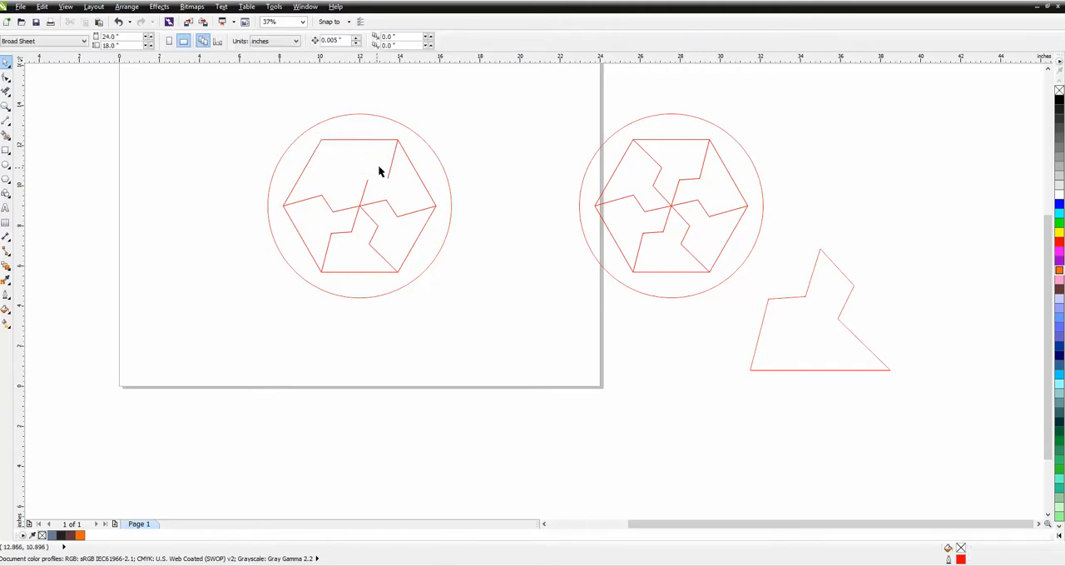
{"action": "left_click", "coordinate": [391, 170]}
{"action": "key", "text": "Delete"}
{"action": "left_click", "coordinate": [392, 166]}
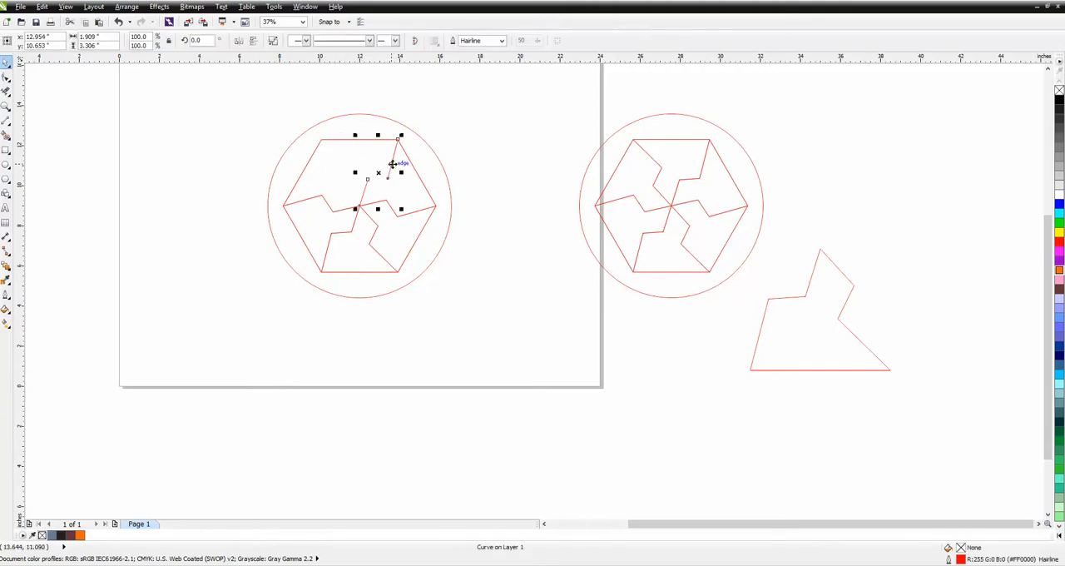
{"action": "key", "text": "Delete"}
{"action": "left_click", "coordinate": [373, 206]}
{"action": "key", "text": "Delete"}
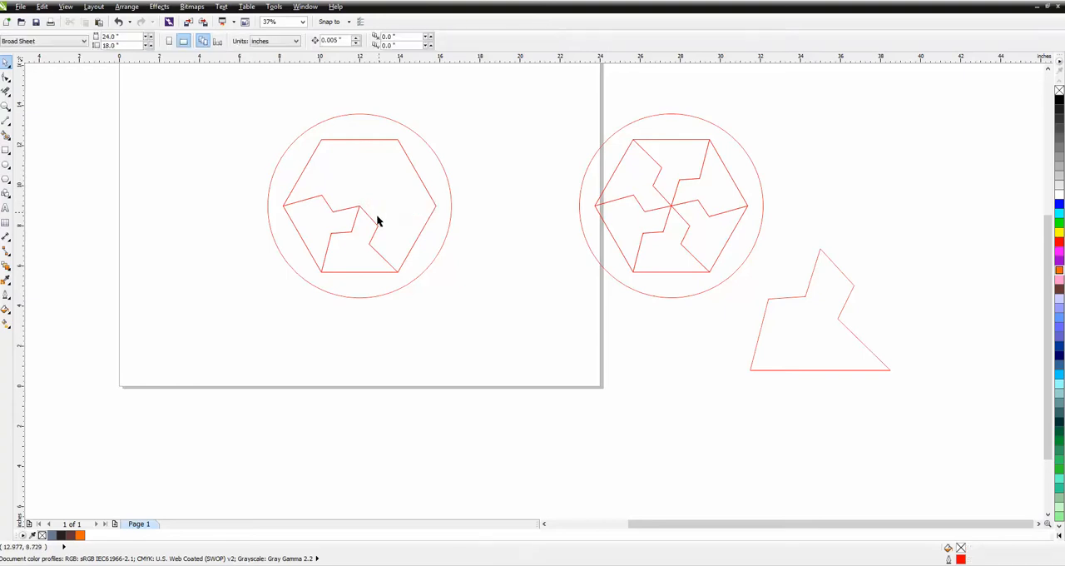
Delete the three remaining zigzag lines in the original hexagon, keeping only its outline and the circle
{"action": "left_click", "coordinate": [375, 223]}
{"action": "key", "text": "Delete"}
{"action": "left_click", "coordinate": [353, 231]}
{"action": "key", "text": "Delete"}
{"action": "left_click", "coordinate": [339, 208]}
{"action": "key", "text": "Delete"}
Try filling the ring between the circle and the empty hexagon with the Smart Fill tool, and undo it
{"action": "left_click_drag", "start_coordinate": [431, 327], "coordinate": [469, 322]}
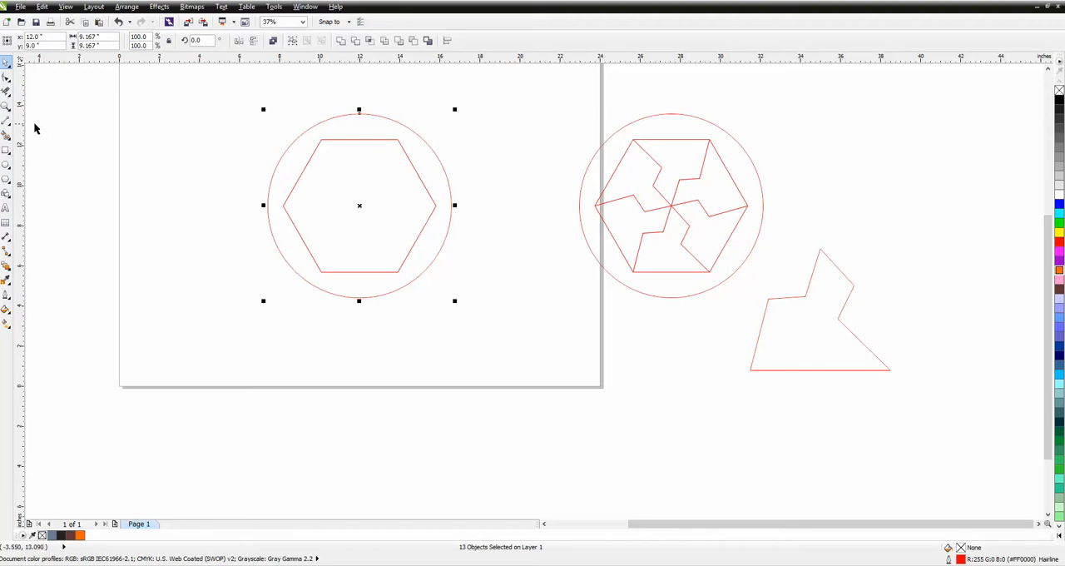
{"action": "left_click", "coordinate": [6, 134]}
{"action": "left_click", "coordinate": [300, 166]}
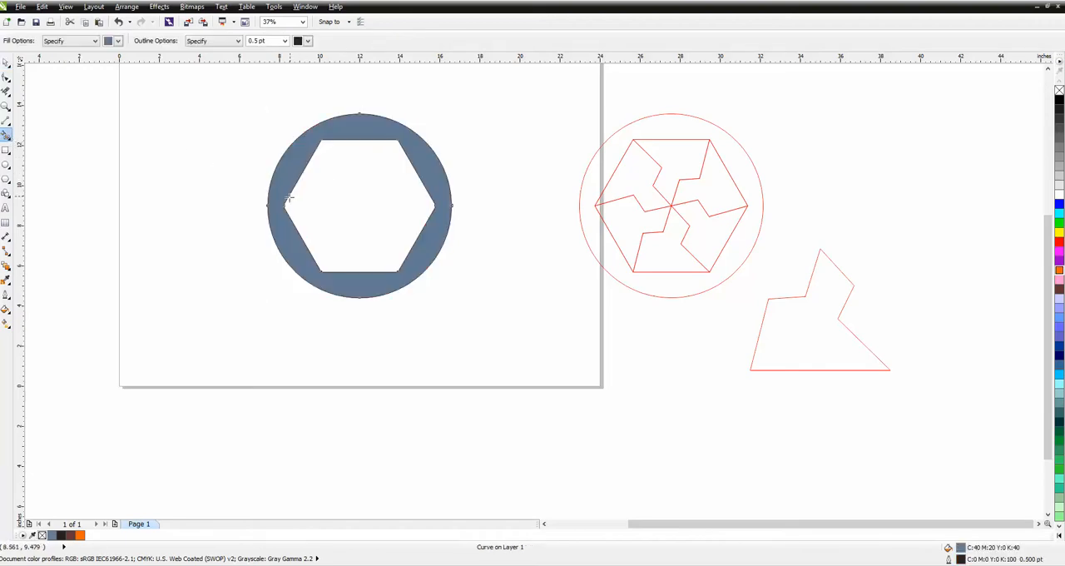
{"action": "left_click", "coordinate": [118, 22]}
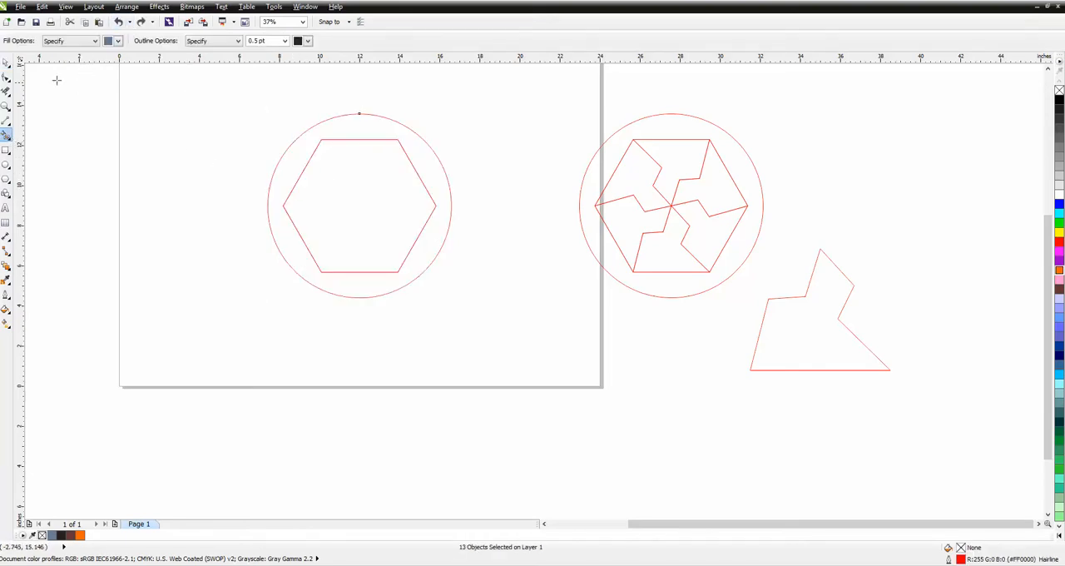
Move the circle and empty hexagon together to the page's left edge, at about X 1.03, Y 10.17 inches
{"action": "left_click", "coordinate": [5, 62]}
{"action": "left_click", "coordinate": [35, 71]}
{"action": "left_click_drag", "start_coordinate": [255, 100], "coordinate": [517, 323]}
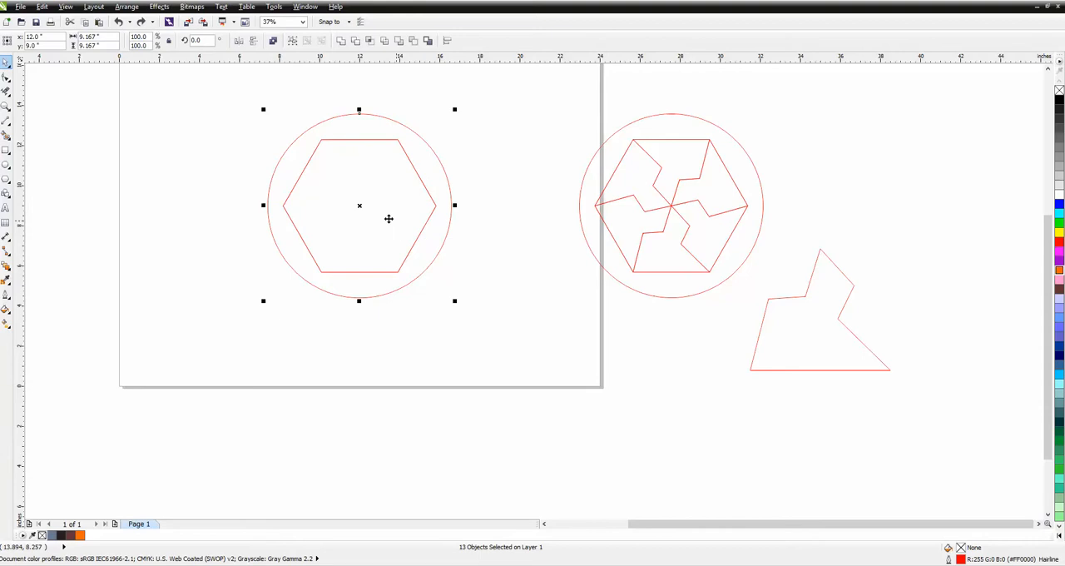
{"action": "left_click_drag", "start_coordinate": [354, 206], "coordinate": [135, 183]}
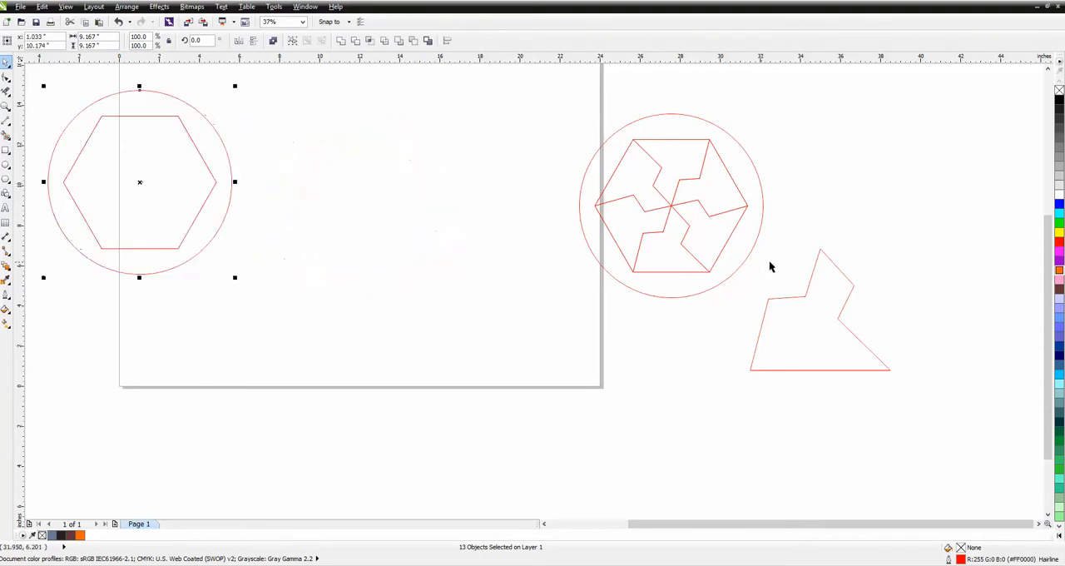
Select the duplicated circle and hexagon together and ungroup all of their objects
{"action": "left_click", "coordinate": [659, 199]}
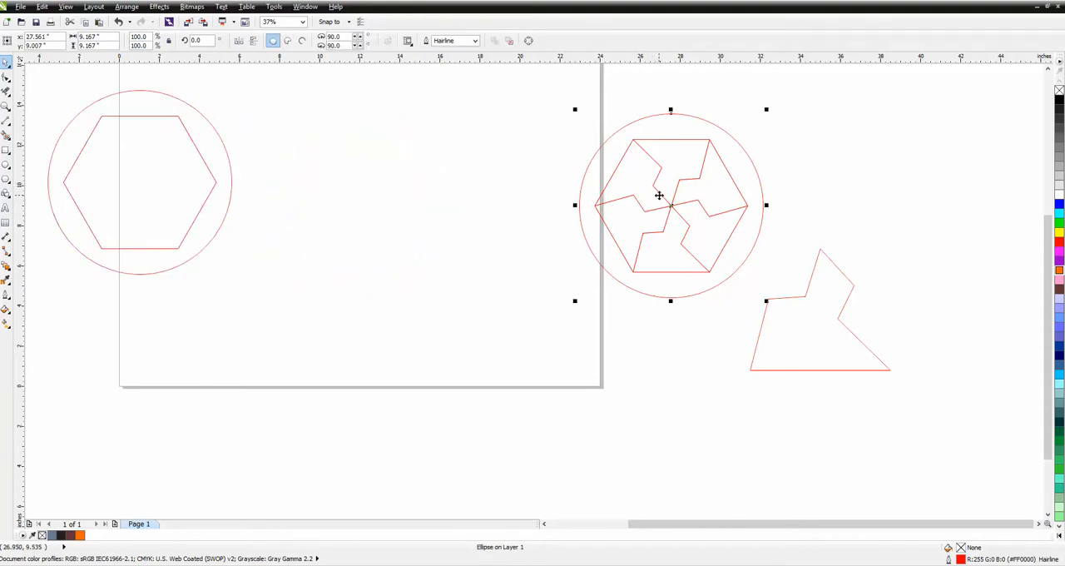
{"action": "left_click", "coordinate": [127, 7]}
{"action": "left_click", "coordinate": [583, 171]}
{"action": "left_click", "coordinate": [126, 7]}
{"action": "left_click", "coordinate": [478, 175]}
{"action": "left_click_drag", "start_coordinate": [558, 108], "coordinate": [789, 326]}
{"action": "left_click", "coordinate": [126, 7]}
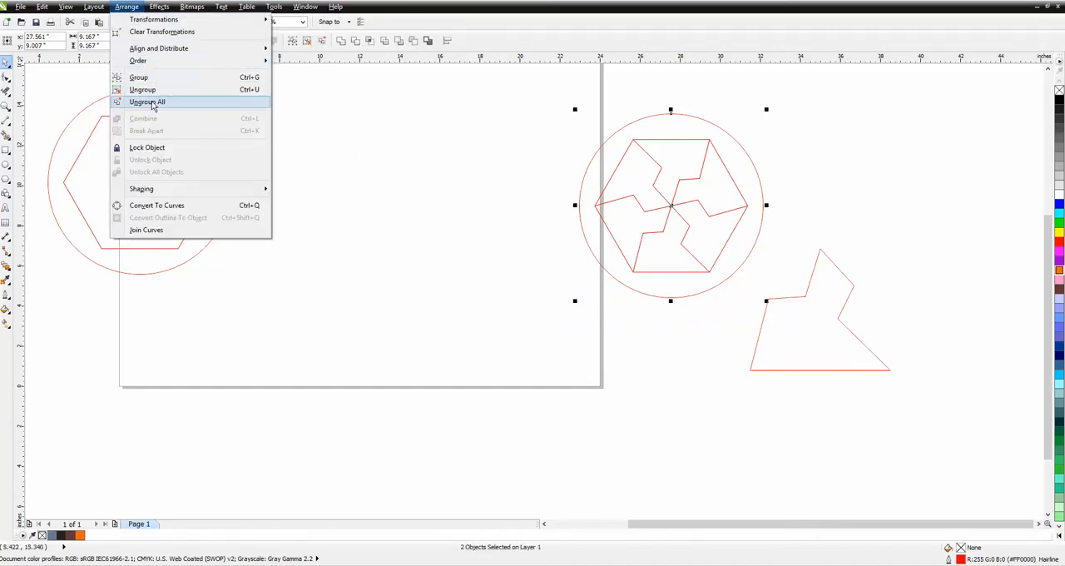
{"action": "left_click", "coordinate": [150, 102]}
Move the duplicate's circle away from its hexagon and delete it
{"action": "left_click", "coordinate": [619, 167]}
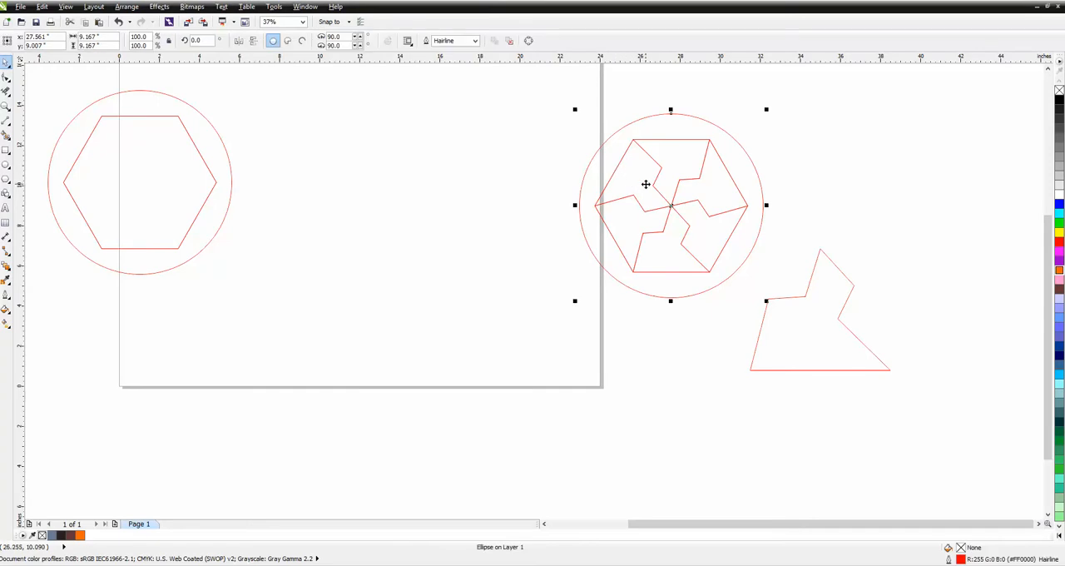
{"action": "left_click_drag", "start_coordinate": [656, 186], "coordinate": [442, 348]}
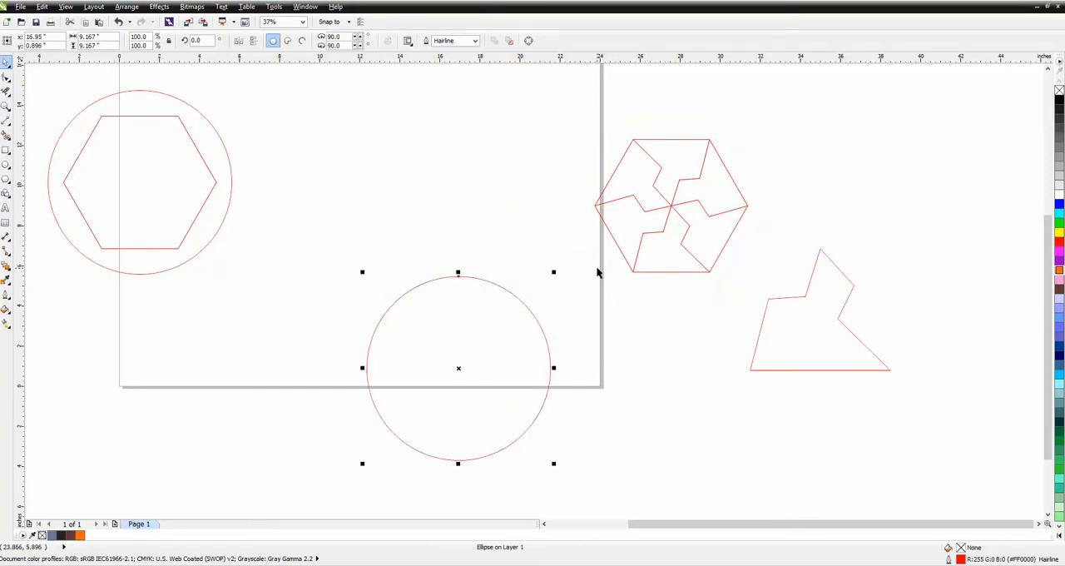
{"action": "key", "text": "Delete"}
Select the six lines of the duplicate hexagon's upper-left tile and move them onto the page at about X 15.79, Y 9.87 inches
{"action": "left_click", "coordinate": [605, 192]}
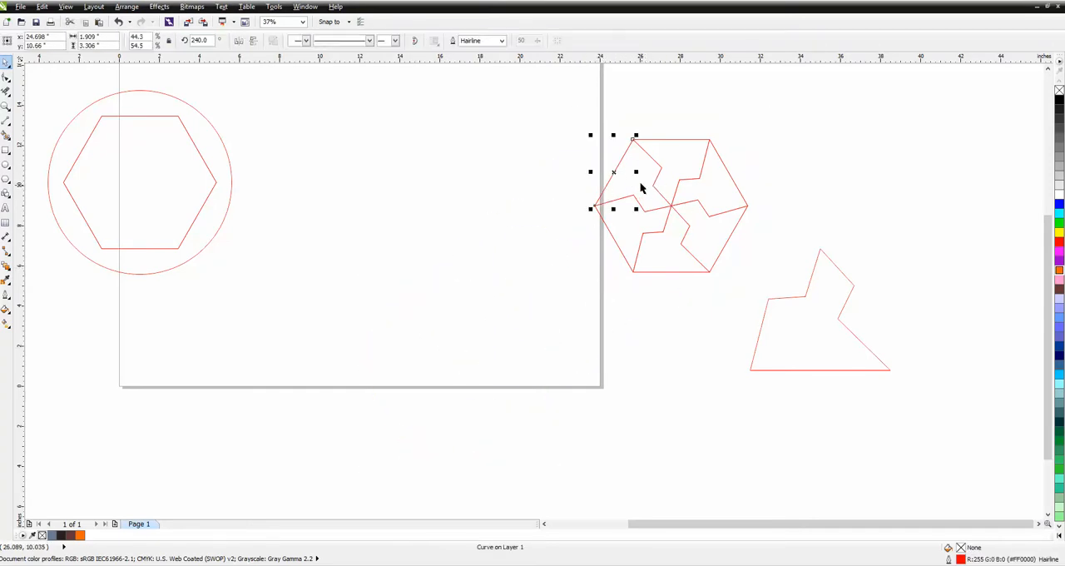
{"action": "left_click_drag", "start_coordinate": [579, 118], "coordinate": [678, 226]}
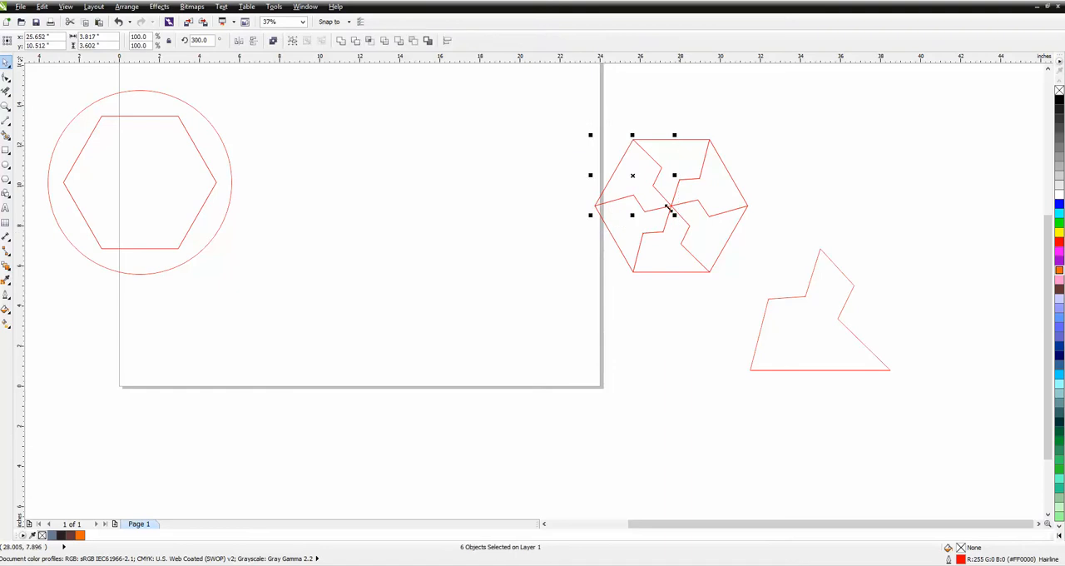
{"action": "left_click_drag", "start_coordinate": [635, 175], "coordinate": [435, 188]}
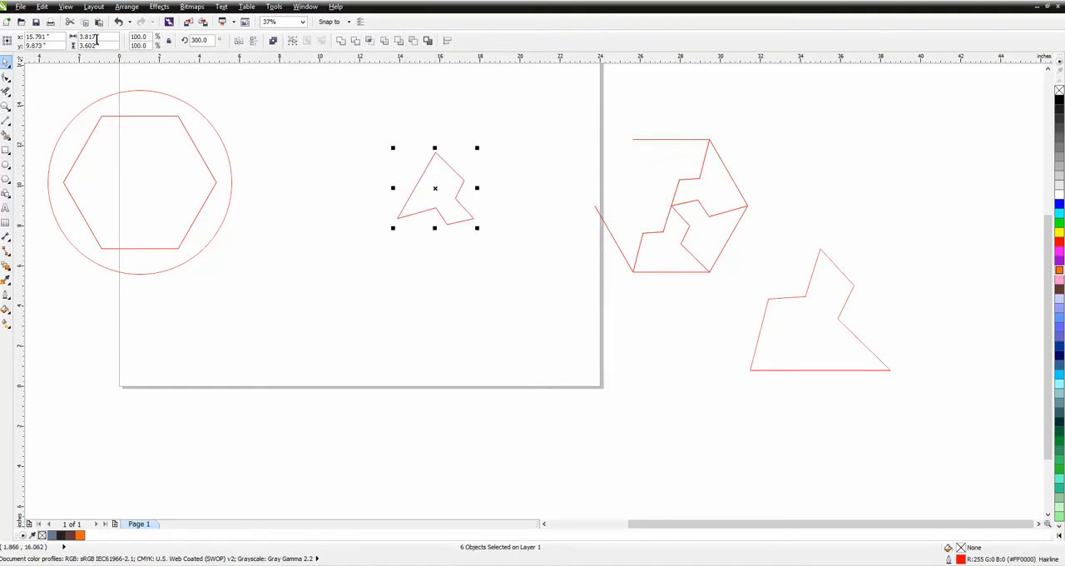
{"action": "left_click", "coordinate": [119, 22]}
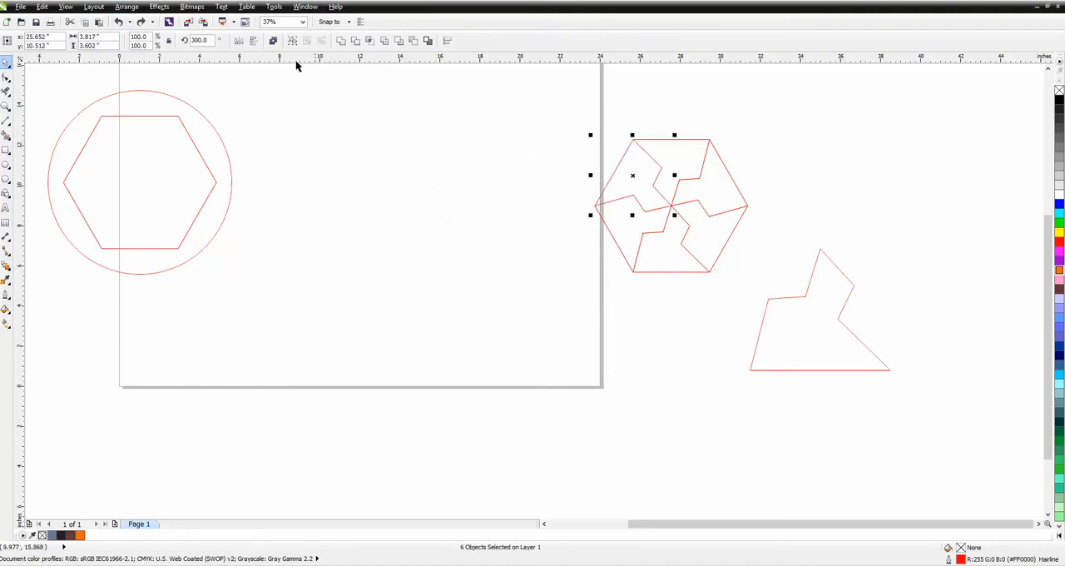
{"action": "left_click", "coordinate": [141, 22]}
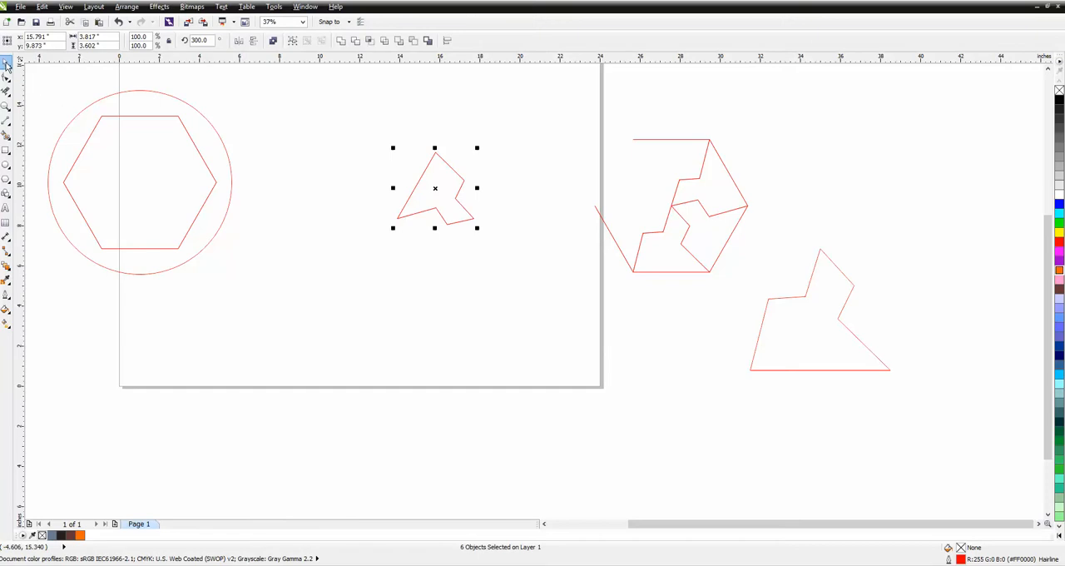
Group the small tile's six lines and move the group over the upper-left part of the hexagon inside the circle
{"action": "left_click_drag", "start_coordinate": [389, 137], "coordinate": [494, 237]}
{"action": "left_click", "coordinate": [127, 7]}
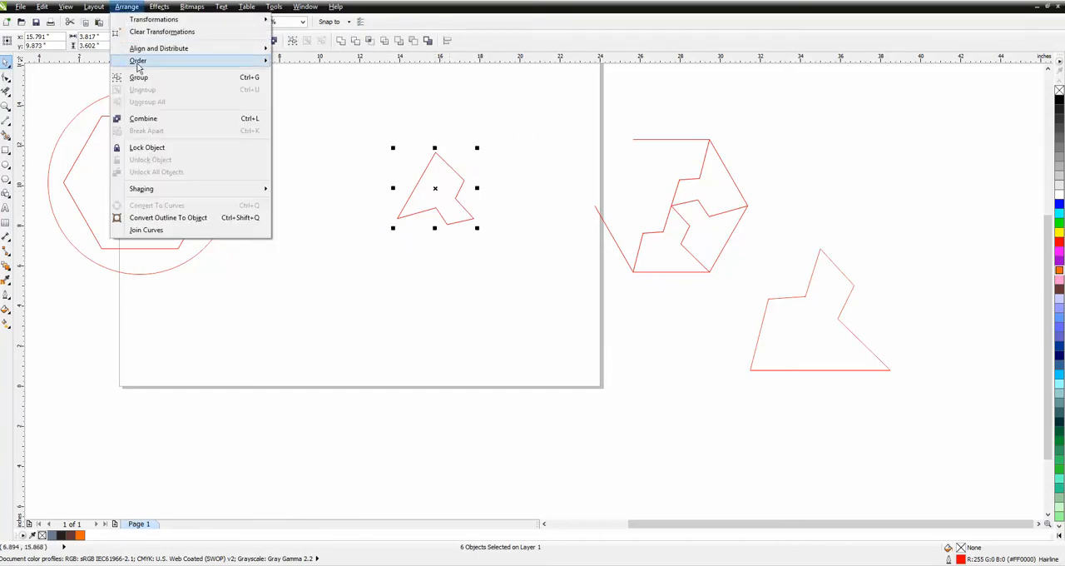
{"action": "left_click", "coordinate": [143, 77]}
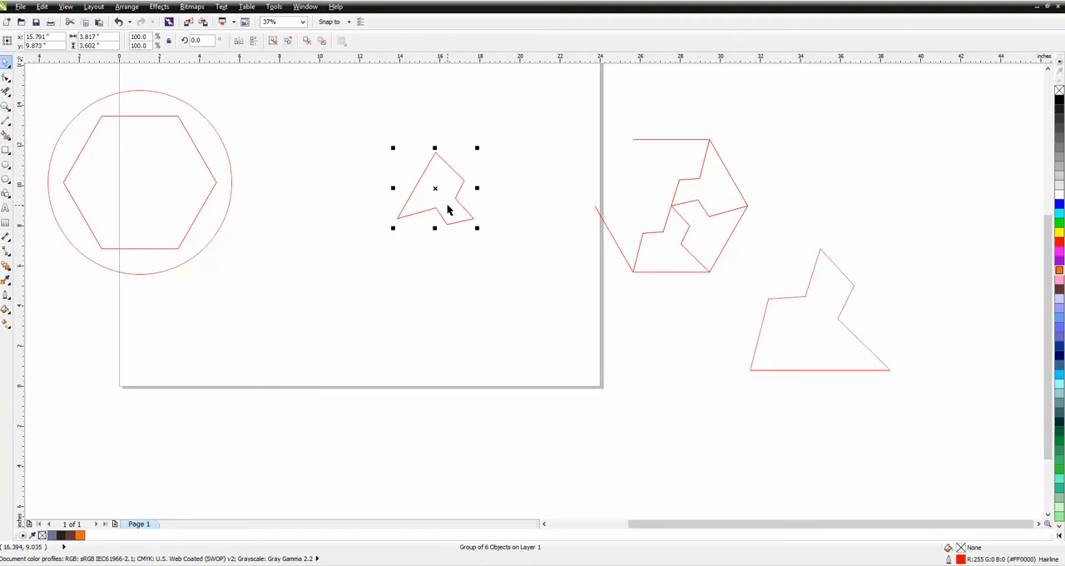
{"action": "left_click_drag", "start_coordinate": [437, 191], "coordinate": [102, 146]}
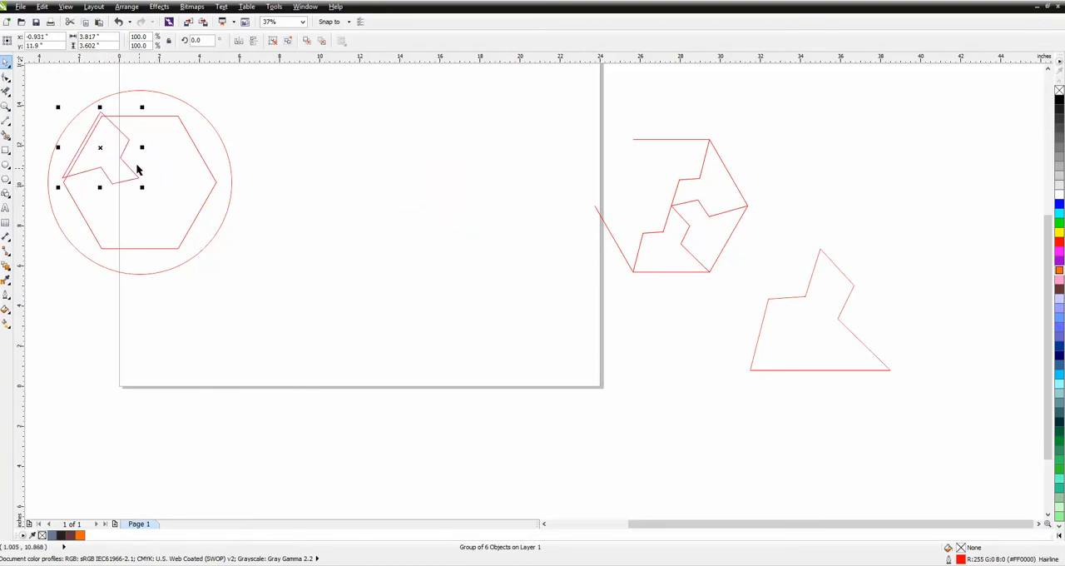
Move the grouped tile back out of the circle to about X 14.04, Y 11.21 inches
{"action": "left_click_drag", "start_coordinate": [100, 147], "coordinate": [380, 146]}
{"action": "left_click", "coordinate": [118, 21]}
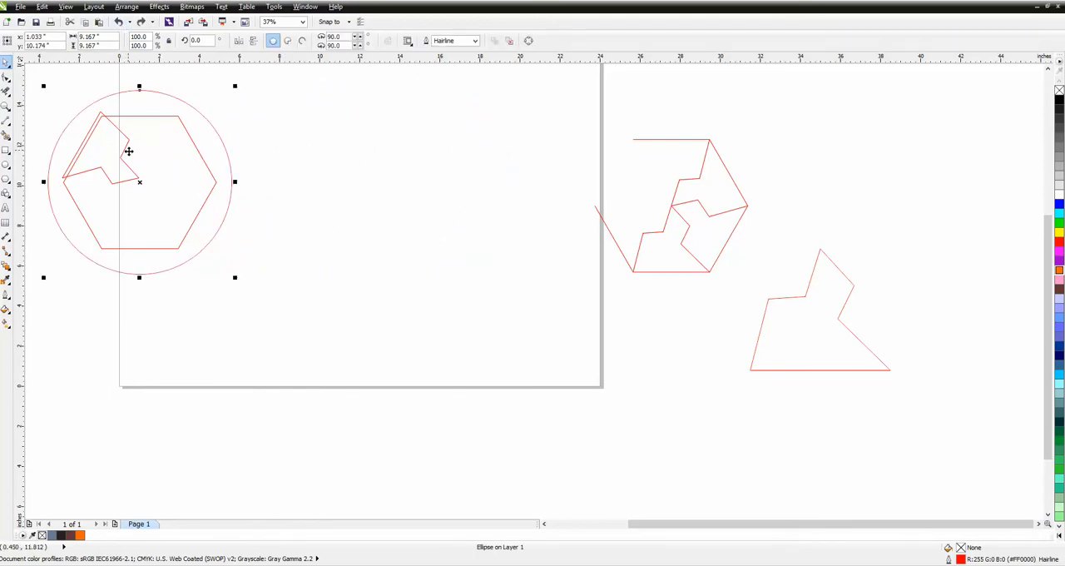
{"action": "left_click", "coordinate": [128, 149]}
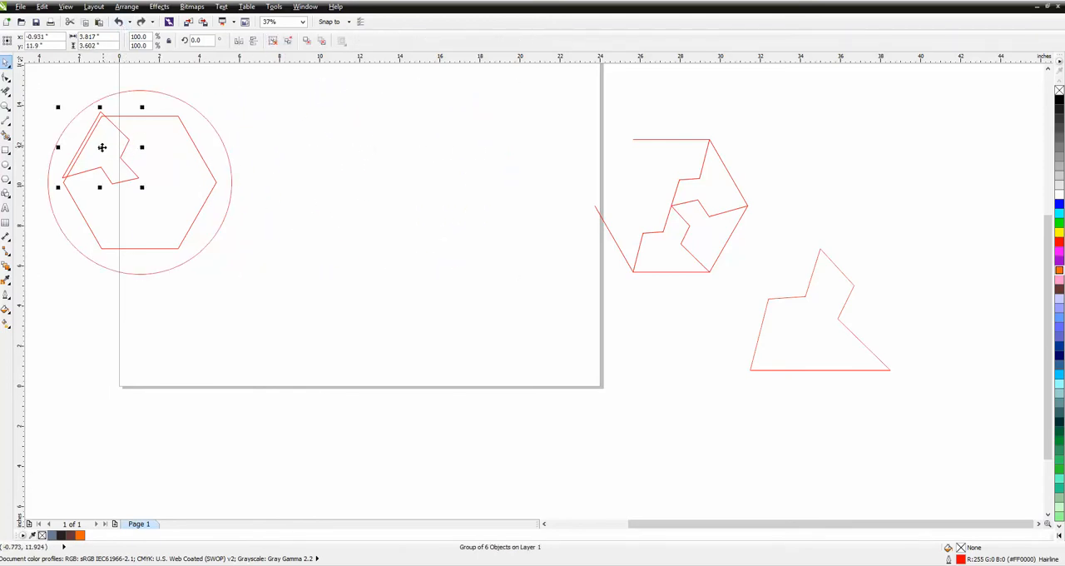
{"action": "left_click_drag", "start_coordinate": [102, 147], "coordinate": [402, 162]}
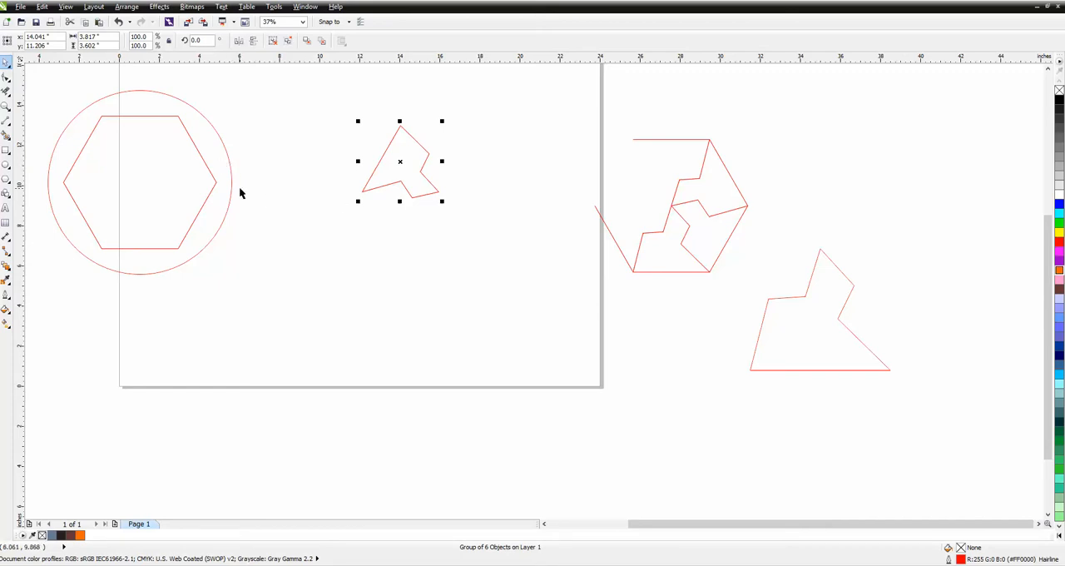
Move the circle off its hexagon to about X 17.53, Y 3.70 inches
{"action": "left_click", "coordinate": [196, 150]}
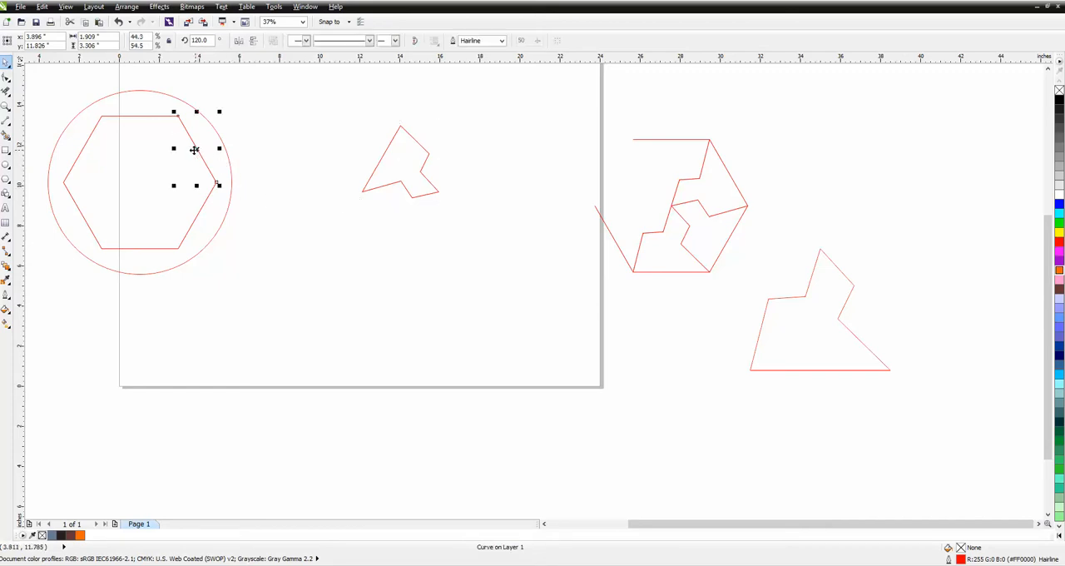
{"action": "left_click", "coordinate": [219, 141]}
{"action": "left_click_drag", "start_coordinate": [145, 184], "coordinate": [471, 307]}
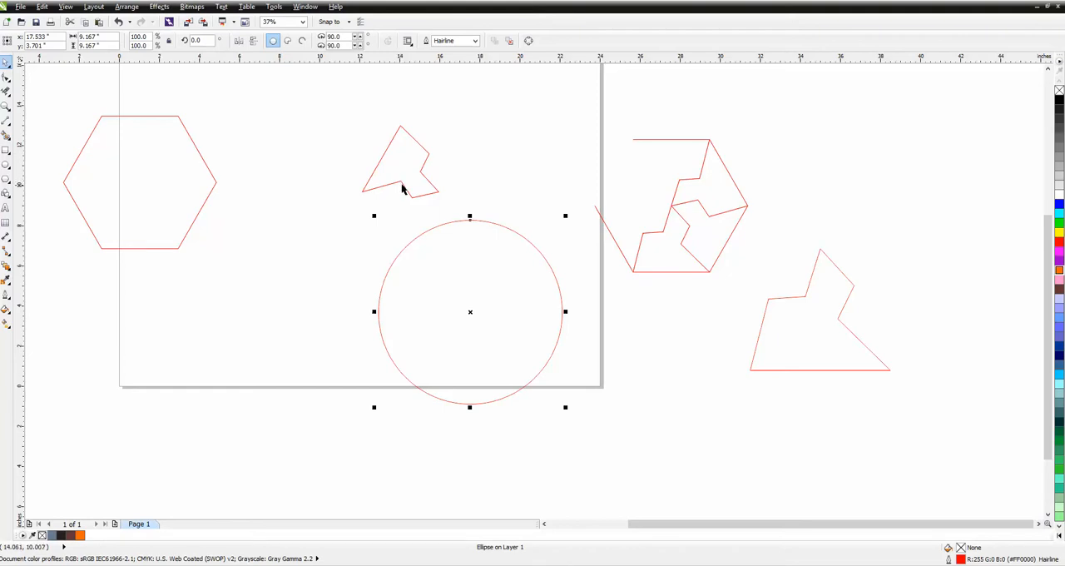
Delete the grouped small tile, the circle and the empty hexagon
{"action": "left_click_drag", "start_coordinate": [351, 108], "coordinate": [584, 425]}
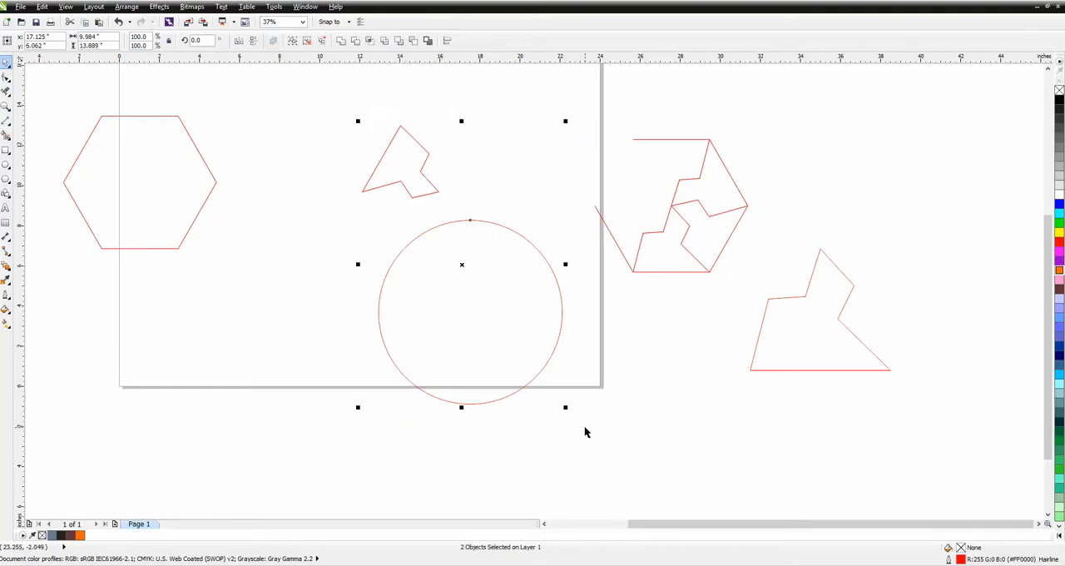
{"action": "key", "text": "Delete"}
{"action": "left_click", "coordinate": [212, 190]}
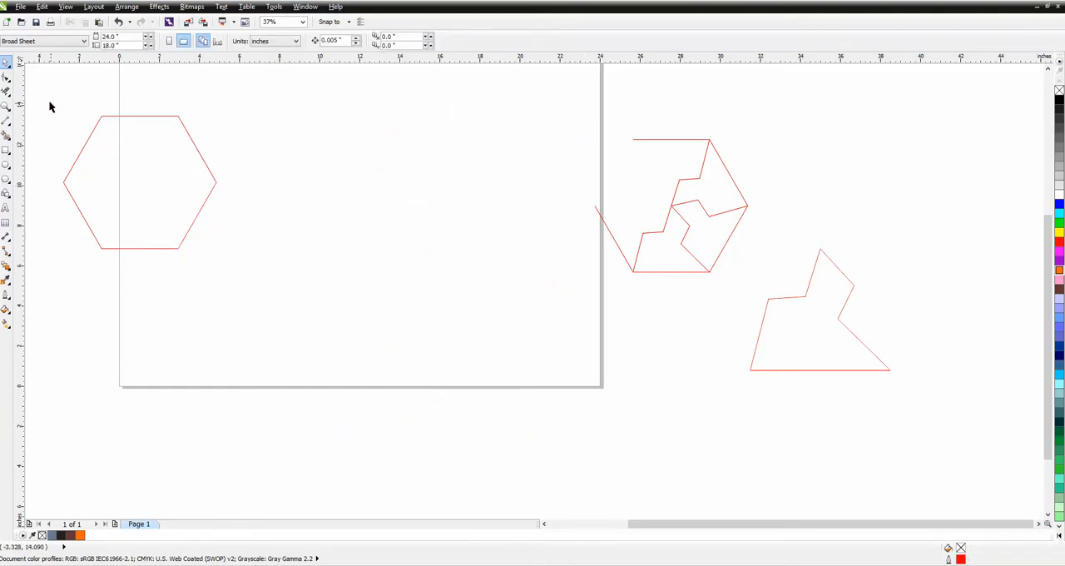
{"action": "left_click_drag", "start_coordinate": [49, 100], "coordinate": [263, 260]}
{"action": "key", "text": "Delete"}
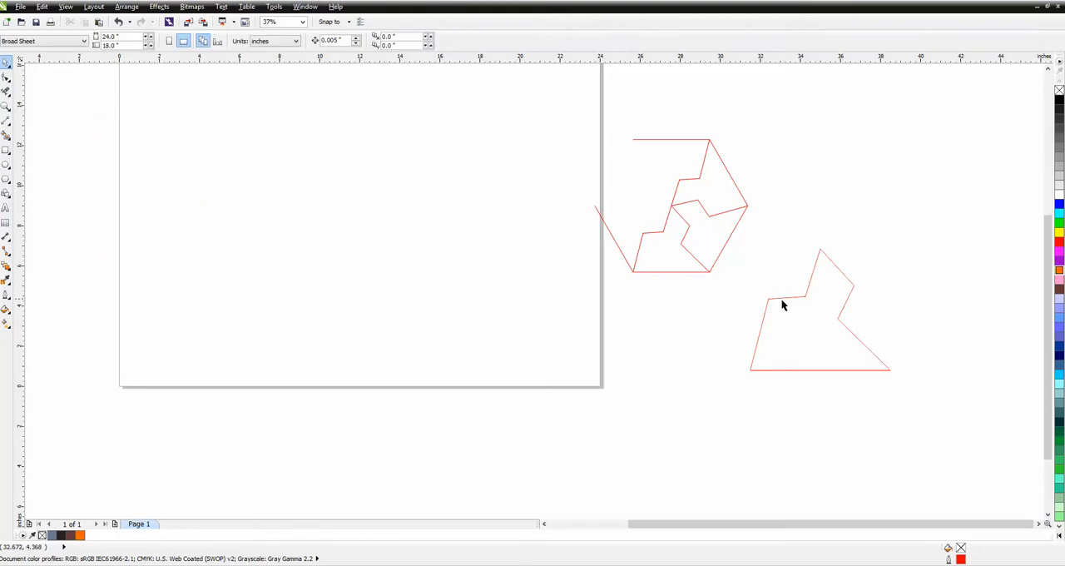
Move the large tile onto the page at about X 13.25, Y 9.80 inches and delete the leftover partial hexagon
{"action": "left_click", "coordinate": [785, 298]}
{"action": "left_click_drag", "start_coordinate": [743, 232], "coordinate": [932, 416]}
{"action": "left_click_drag", "start_coordinate": [822, 322], "coordinate": [408, 207]}
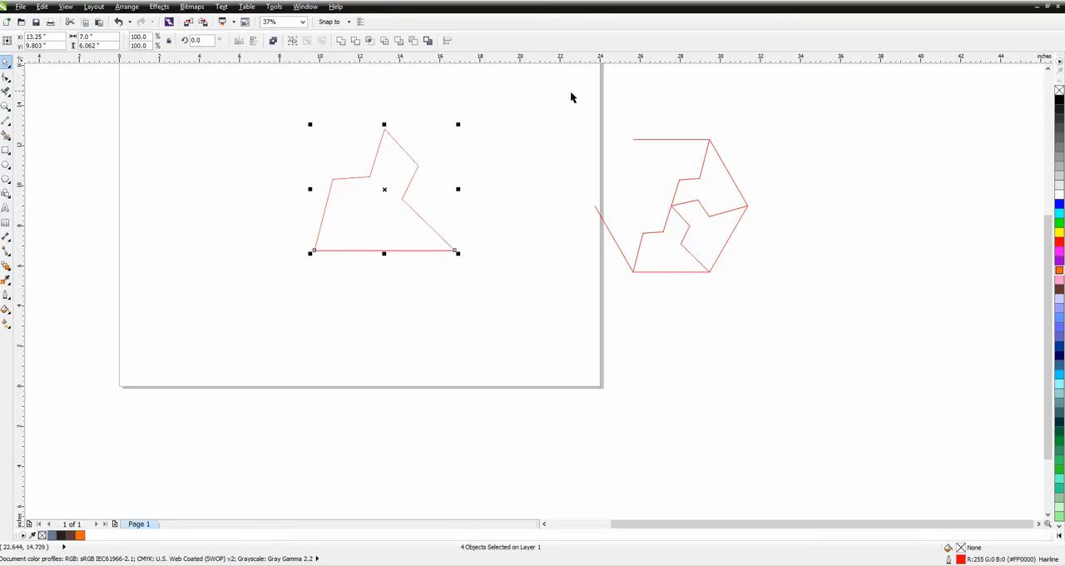
{"action": "left_click_drag", "start_coordinate": [566, 105], "coordinate": [782, 316]}
{"action": "key", "text": "Delete"}
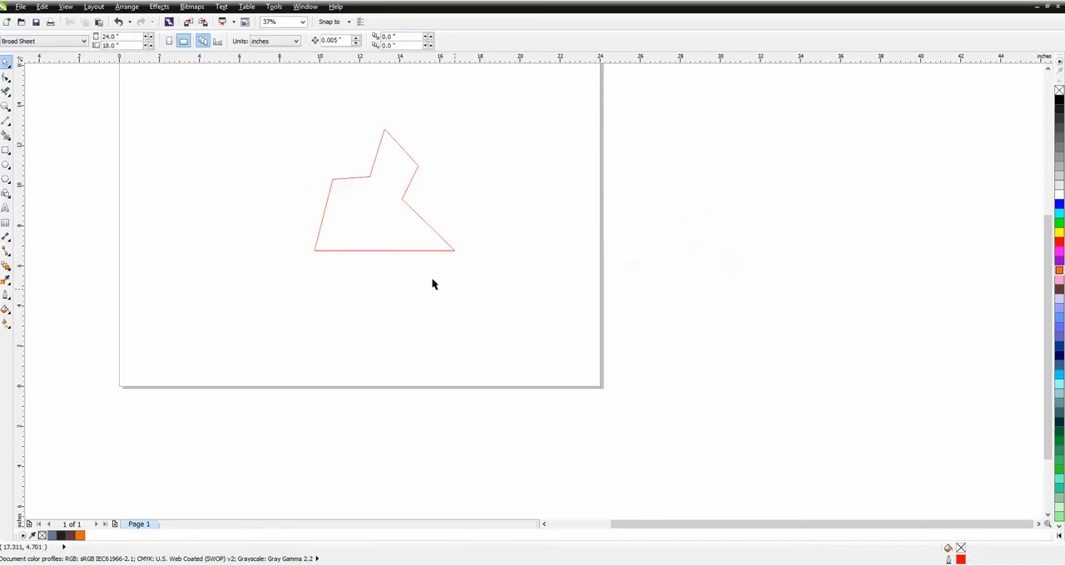
Delete the extra overlapping copy of the large tile's straight bottom line
{"action": "left_click", "coordinate": [374, 250]}
{"action": "key", "text": "F10"}
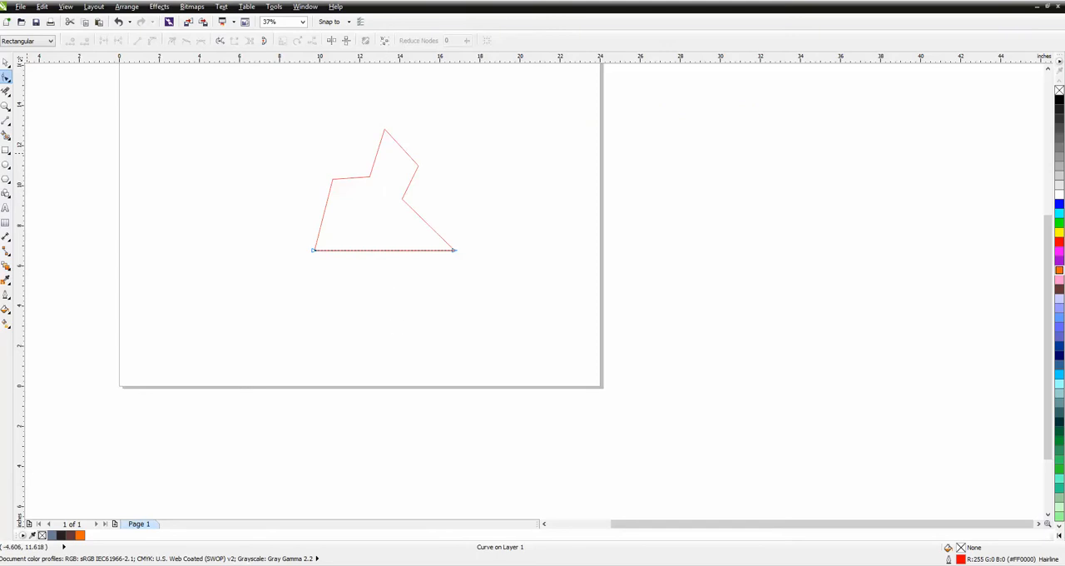
{"action": "left_click", "coordinate": [6, 62]}
{"action": "left_click", "coordinate": [243, 230]}
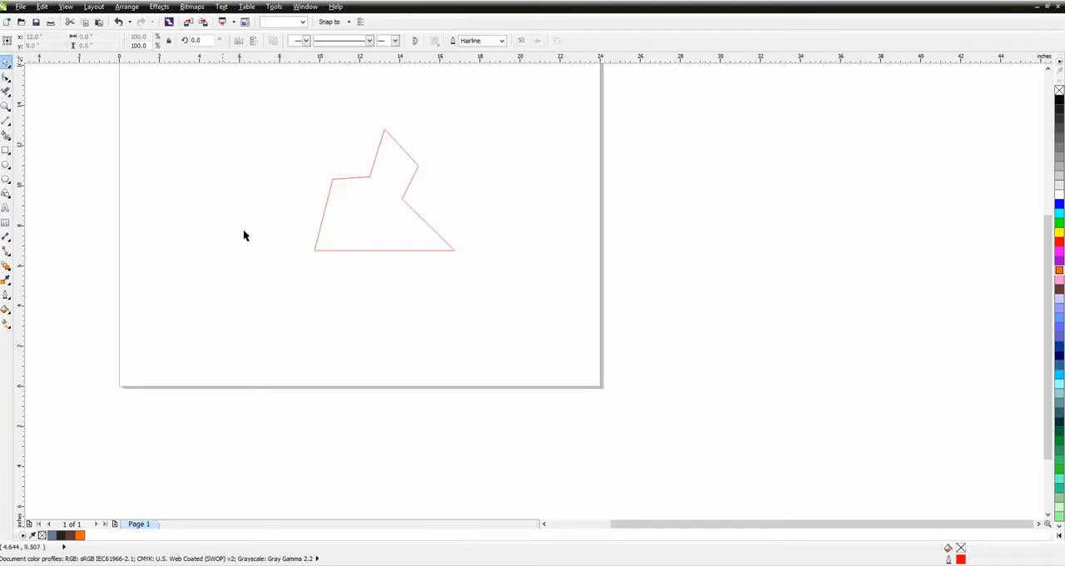
Select the tile's straight bottom line and activate the Twirl tool
{"action": "left_click", "coordinate": [376, 249]}
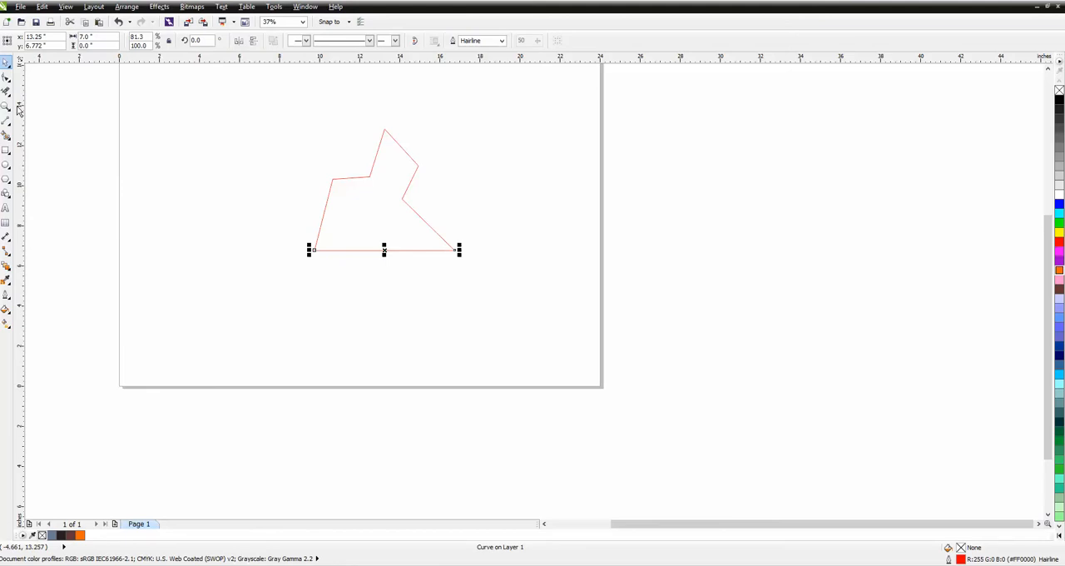
{"action": "left_click", "coordinate": [7, 78]}
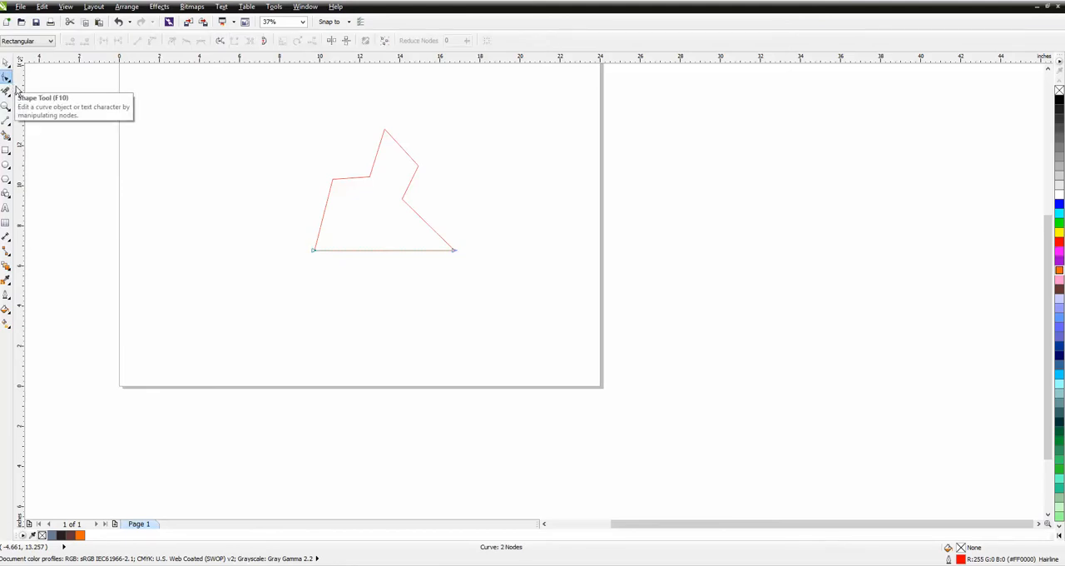
{"action": "left_click", "coordinate": [6, 79]}
{"action": "left_click", "coordinate": [7, 92]}
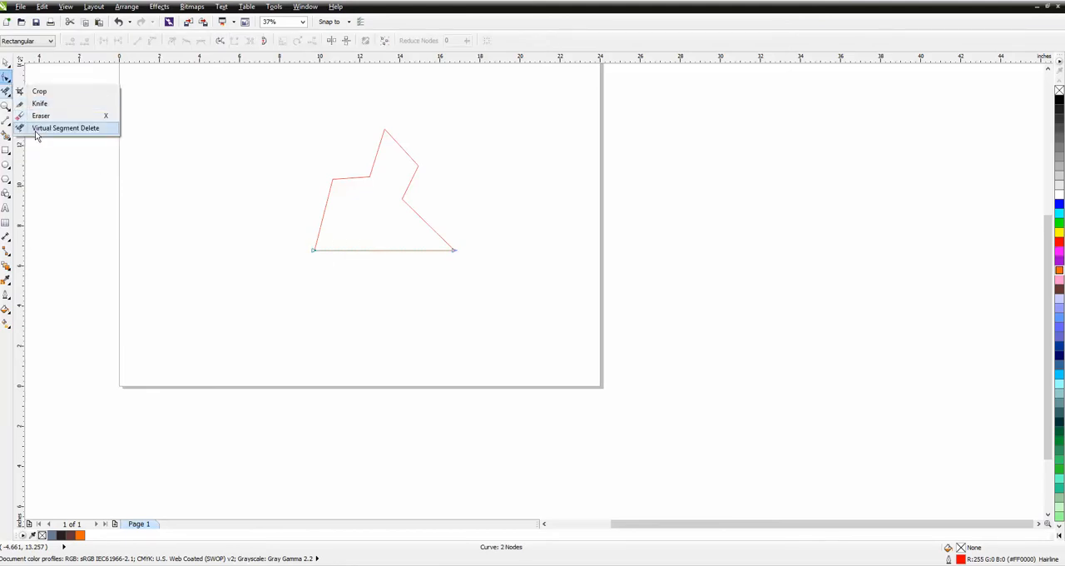
{"action": "left_click", "coordinate": [7, 78]}
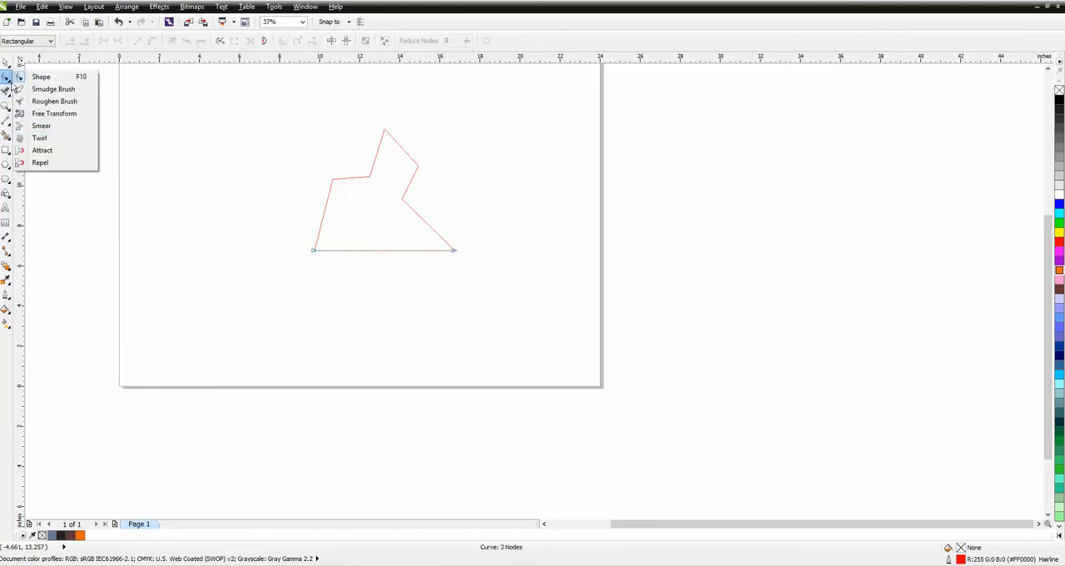
{"action": "left_click", "coordinate": [38, 136]}
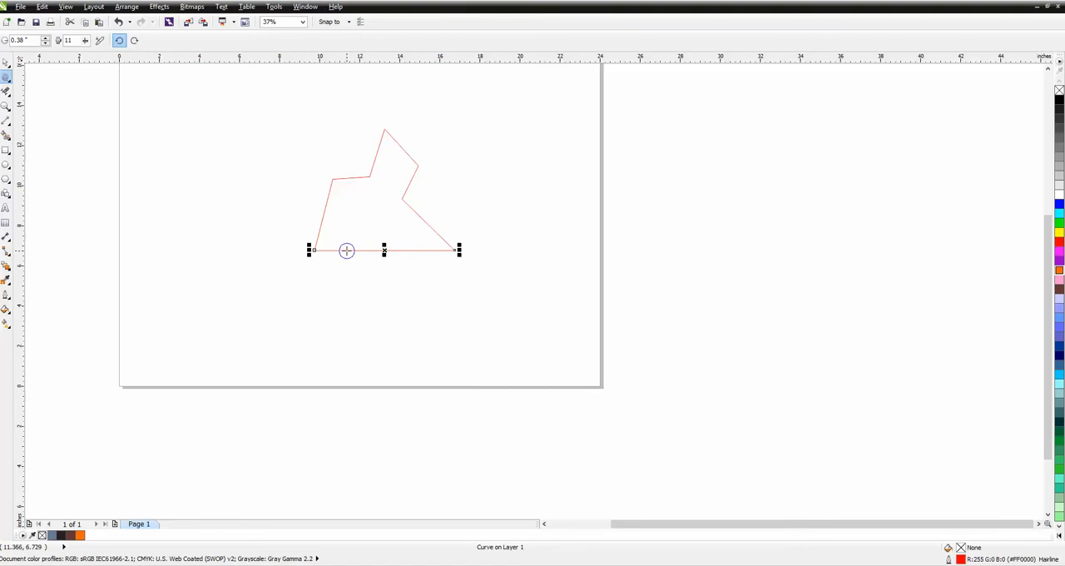
Try a counterclockwise 0.38-inch twirl and a clockwise 0.55-inch twirl on the tile's bottom line, and undo both
{"action": "left_click", "coordinate": [346, 251]}
{"action": "left_click", "coordinate": [346, 250]}
{"action": "left_click", "coordinate": [46, 39]}
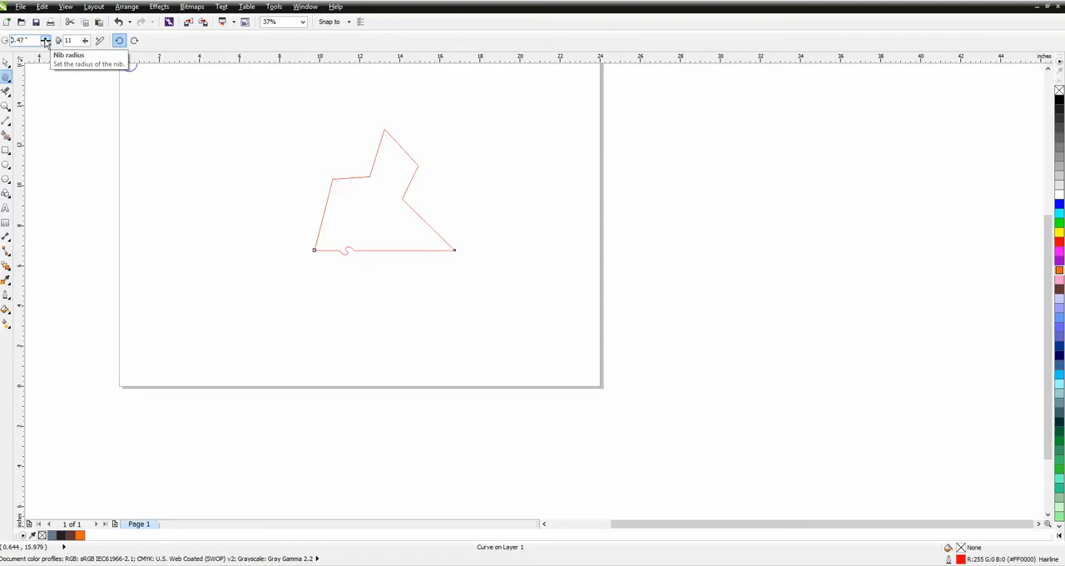
{"action": "left_click", "coordinate": [46, 38]}
{"action": "left_click", "coordinate": [134, 40]}
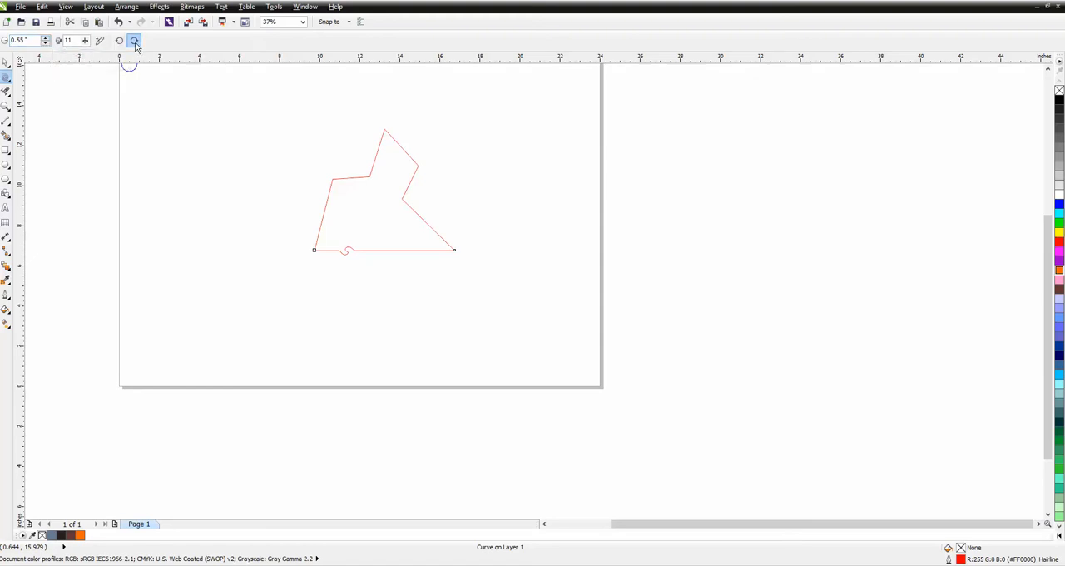
{"action": "left_click", "coordinate": [413, 251]}
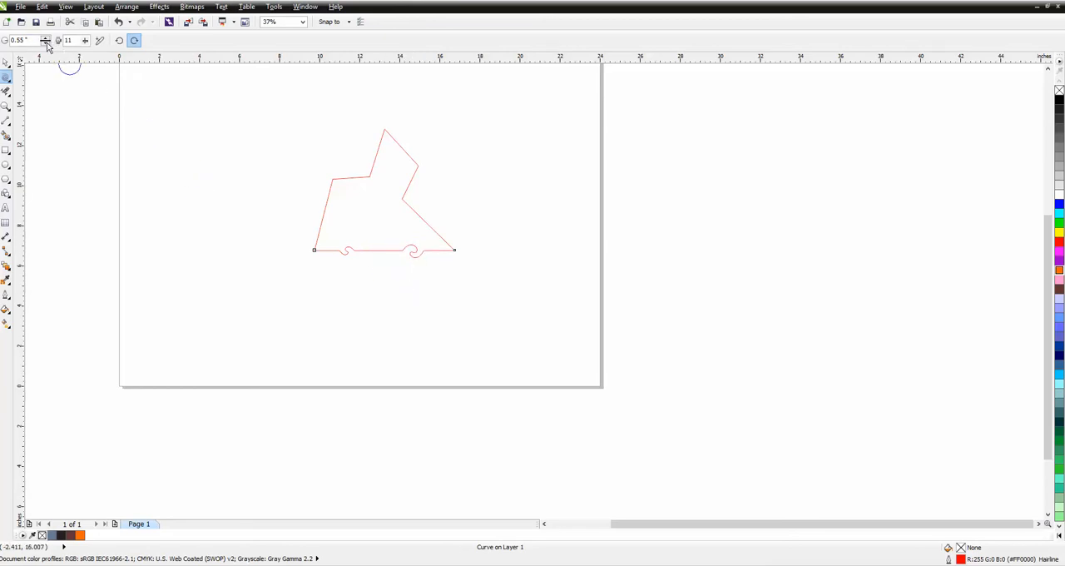
{"action": "key", "text": "ctrl+z"}
{"action": "key", "text": "ctrl+z"}
Using a 1.0-inch nib radius, twirl the bottom line clockwise in its left half and counterclockwise in its right half
{"action": "double_click", "coordinate": [18, 40]}
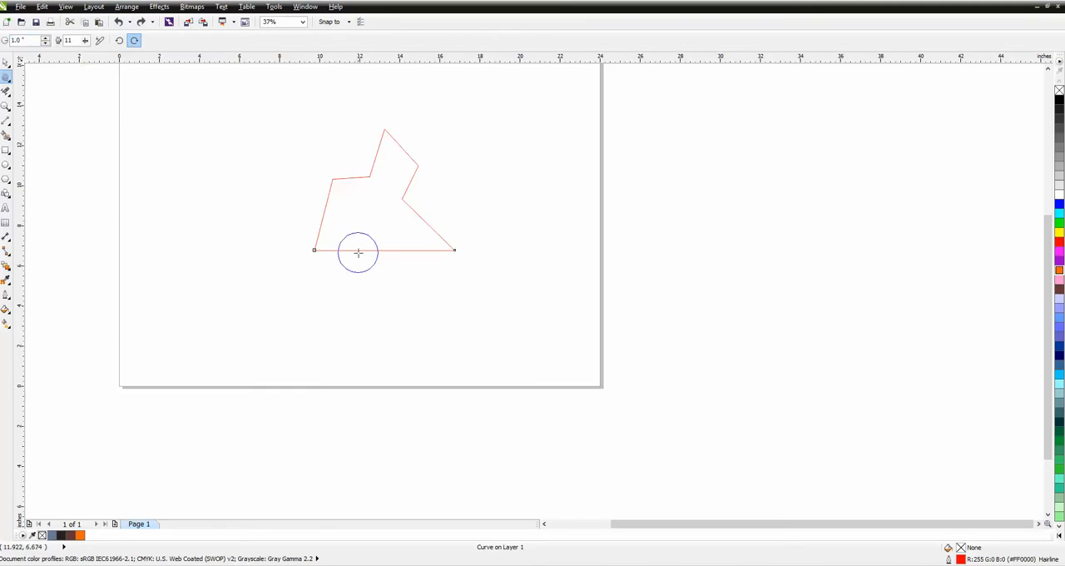
{"action": "left_click_drag", "start_coordinate": [357, 249], "coordinate": [358, 250]}
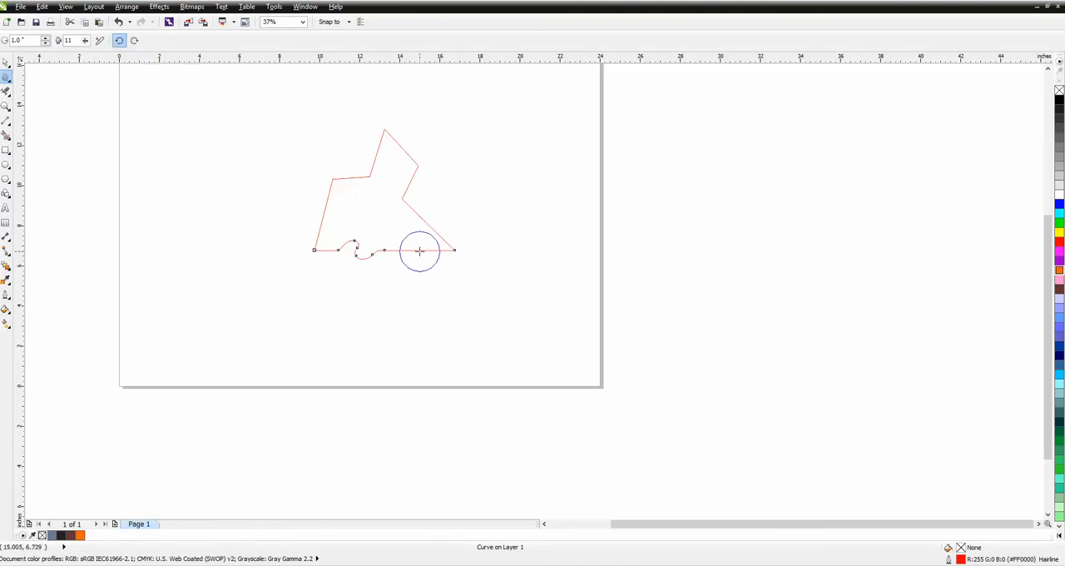
{"action": "left_click_drag", "start_coordinate": [420, 250], "coordinate": [420, 251]}
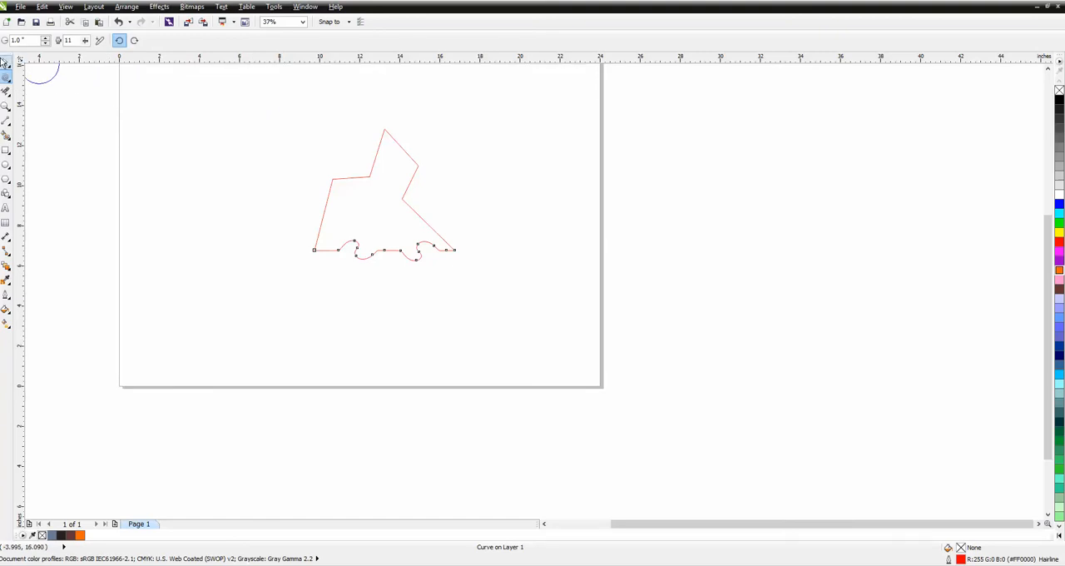
Group the tile's zigzag sides with its twirled bottom edge and move the group to about X 11.86, Y 5.72 inches
{"action": "left_click", "coordinate": [7, 61]}
{"action": "mouse_move", "coordinate": [309, 111]}
{"action": "left_mouse_down"}
{"action": "mouse_move", "coordinate": [355, 259]}
{"action": "mouse_move", "coordinate": [506, 304]}
{"action": "left_mouse_up"}
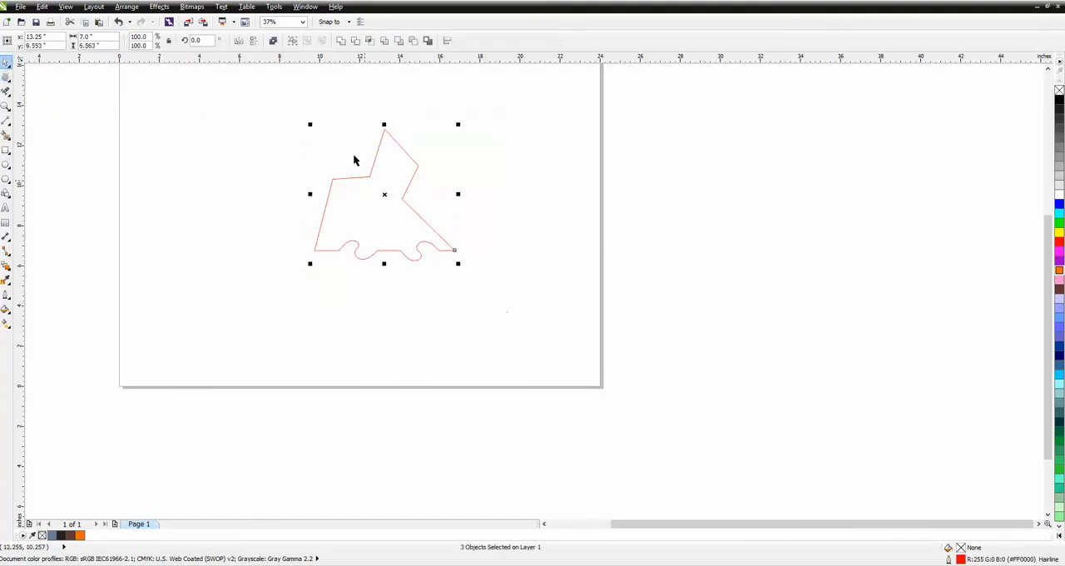
{"action": "left_click", "coordinate": [133, 8]}
{"action": "left_click", "coordinate": [143, 79]}
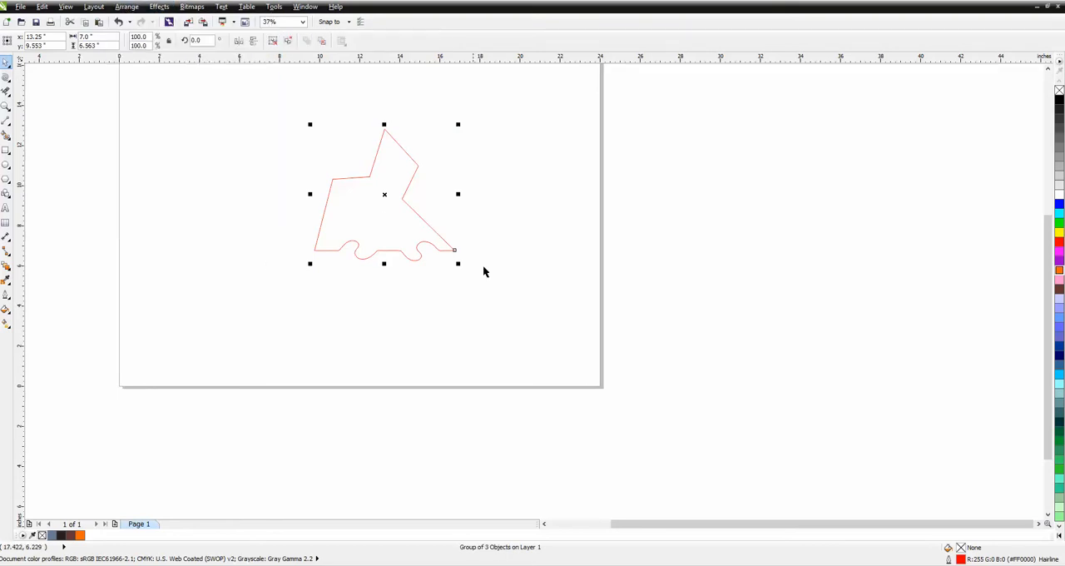
{"action": "scroll", "coordinate": [484, 271], "scroll_direction": "down", "scroll_amount": 2}
{"action": "left_click_drag", "start_coordinate": [428, 245], "coordinate": [415, 282]}
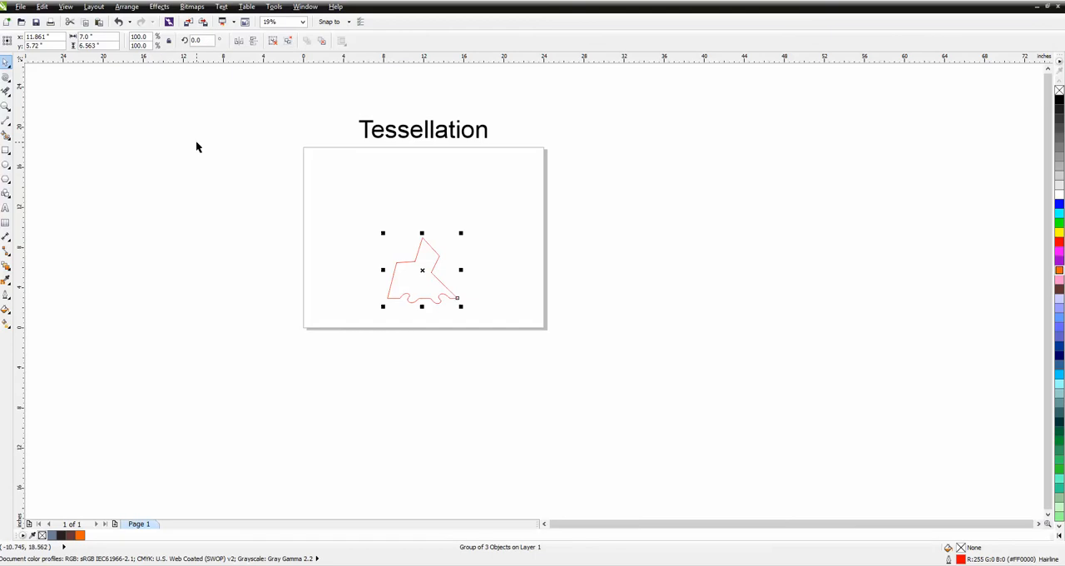
Set the tile's rotation centre at its top vertex and duplicate it in 60° rotations until six tiles surround that point
{"action": "left_click", "coordinate": [423, 270]}
{"action": "left_click_drag", "start_coordinate": [423, 271], "coordinate": [422, 237]}
{"action": "left_click_drag", "start_coordinate": [206, 41], "coordinate": [177, 41]}
{"action": "type", "text": "60"}
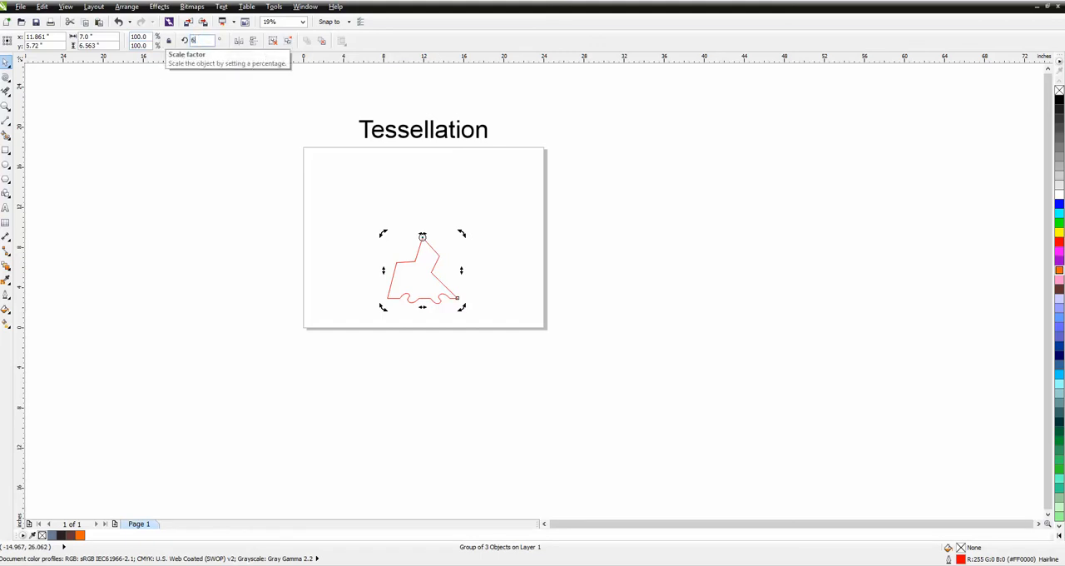
{"action": "key", "text": "Return"}
{"action": "key", "text": "ctrl+d"}
{"action": "key", "text": "ctrl+d"}
{"action": "key", "text": "ctrl+d"}
{"action": "key", "text": "ctrl+d"}
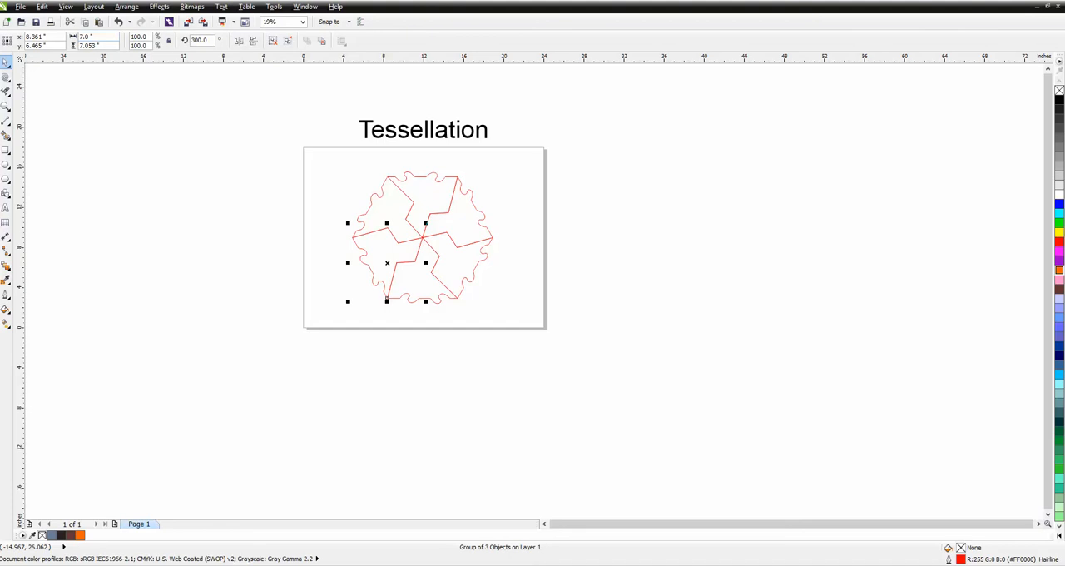
{"action": "left_click", "coordinate": [5, 105]}
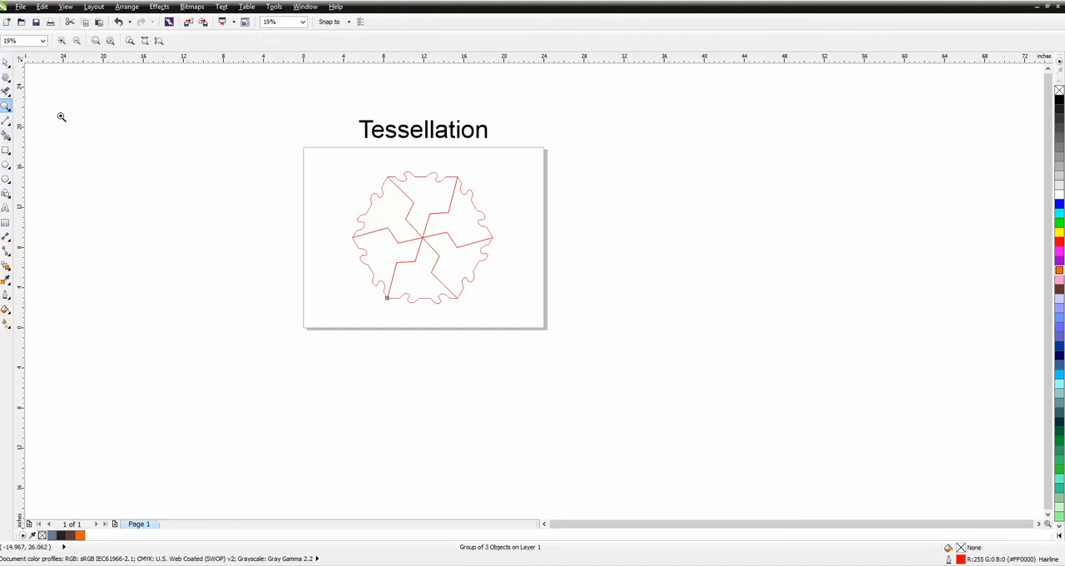
{"action": "left_click_drag", "start_coordinate": [330, 155], "coordinate": [582, 363]}
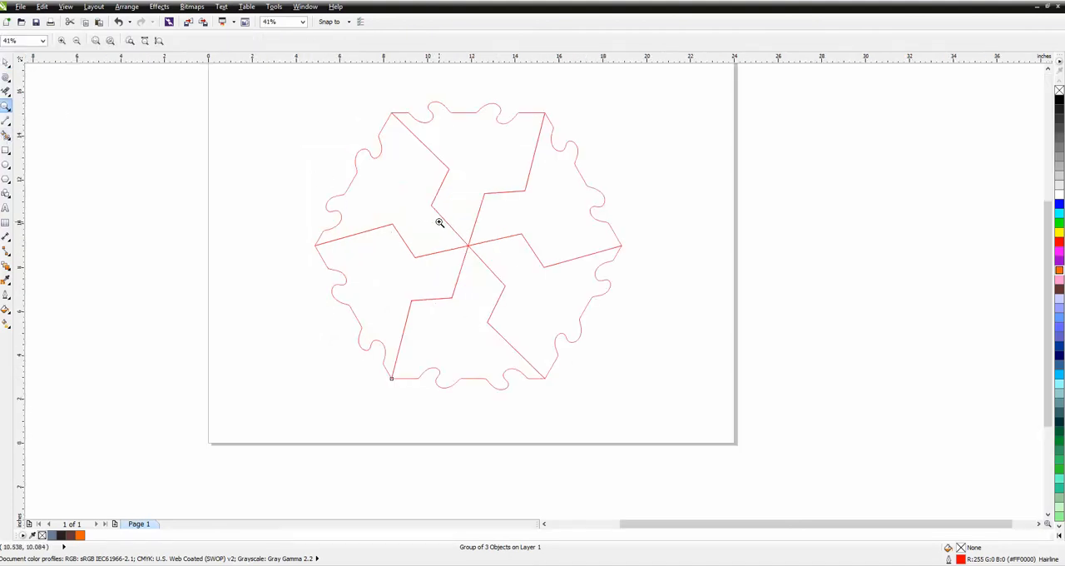